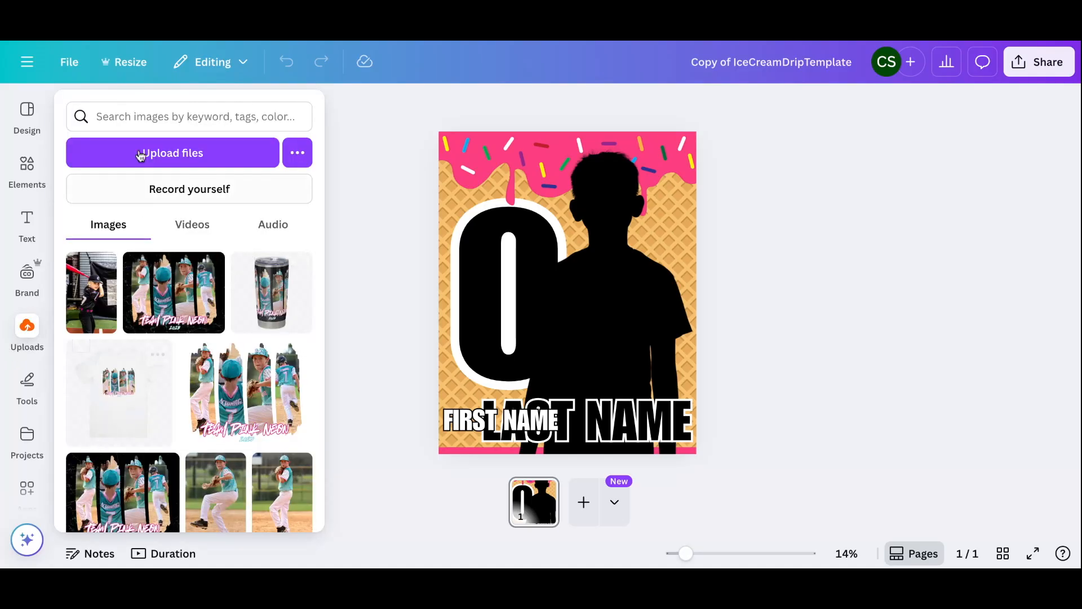
Search Elements for 'Baseball player batting' and add the boy batting photo to the poster
{"action": "left_click", "coordinate": [27, 169]}
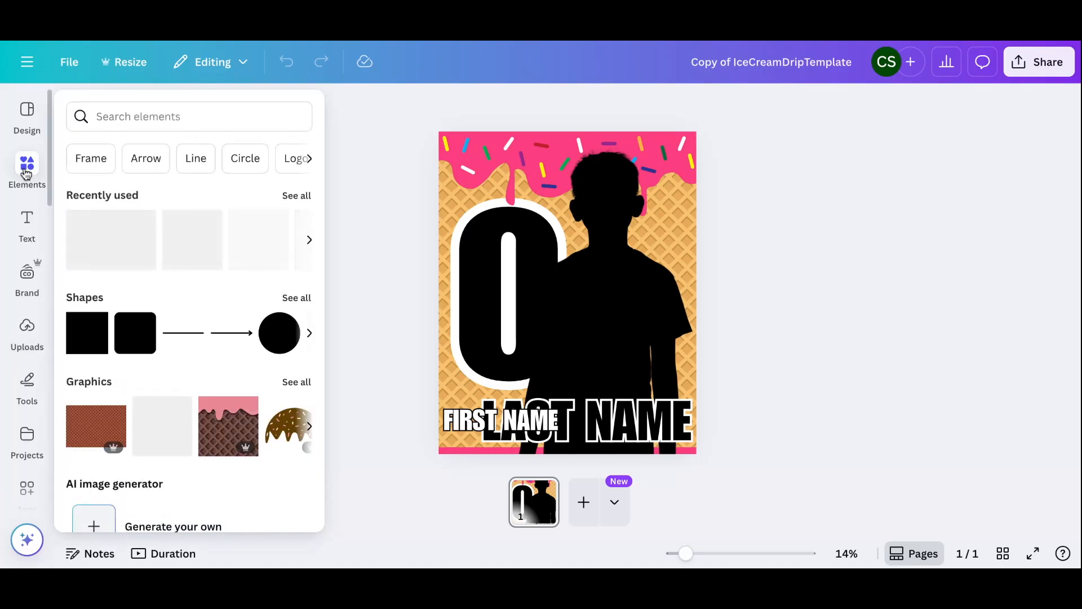
{"action": "left_click", "coordinate": [26, 174]}
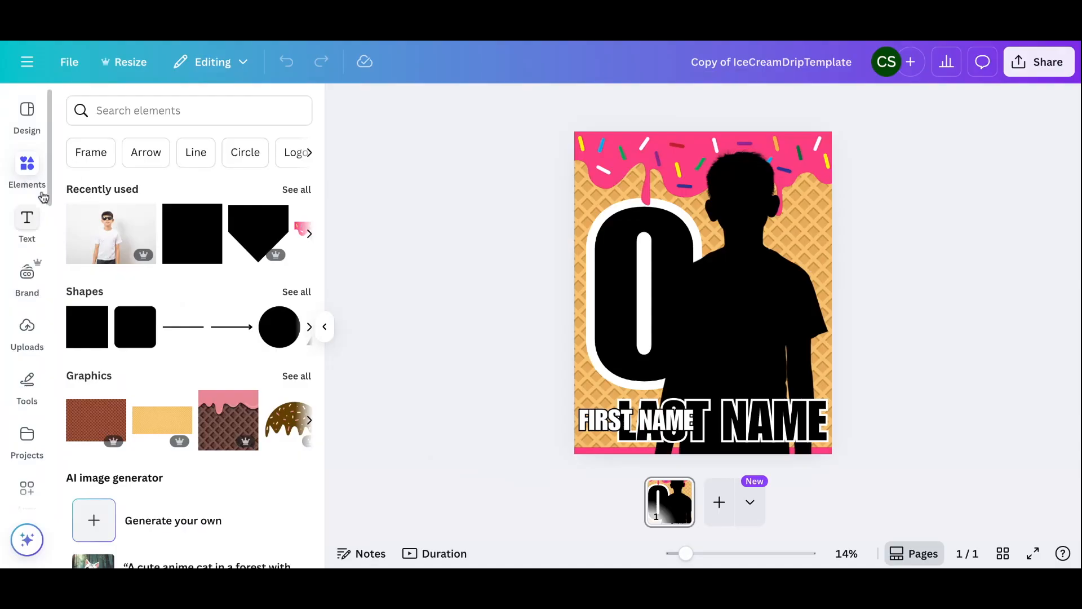
{"action": "left_click", "coordinate": [119, 112]}
{"action": "type", "text": "baseball"}
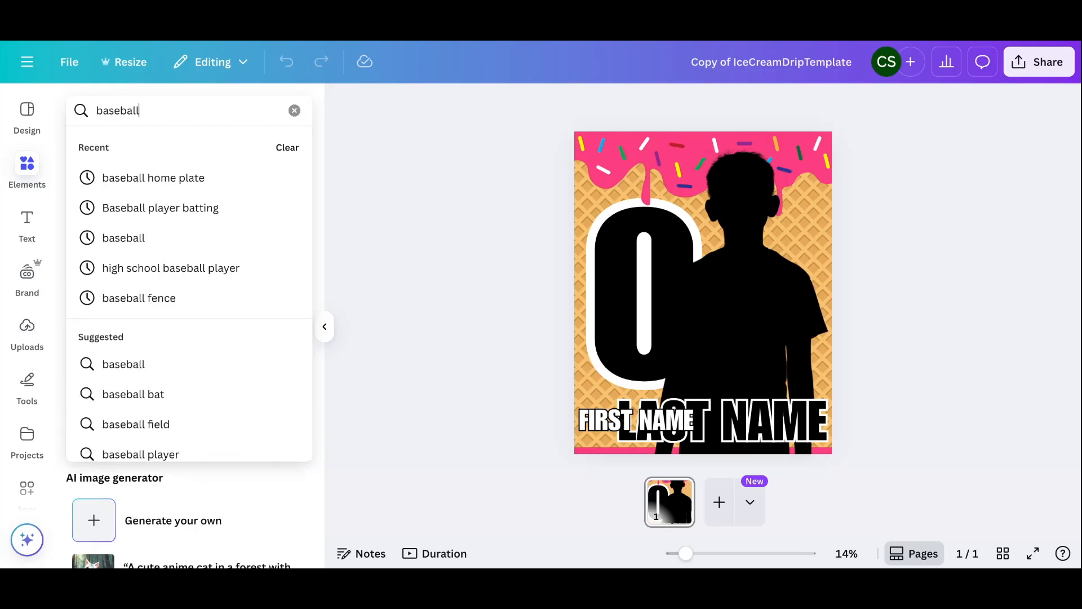
{"action": "left_click", "coordinate": [156, 213]}
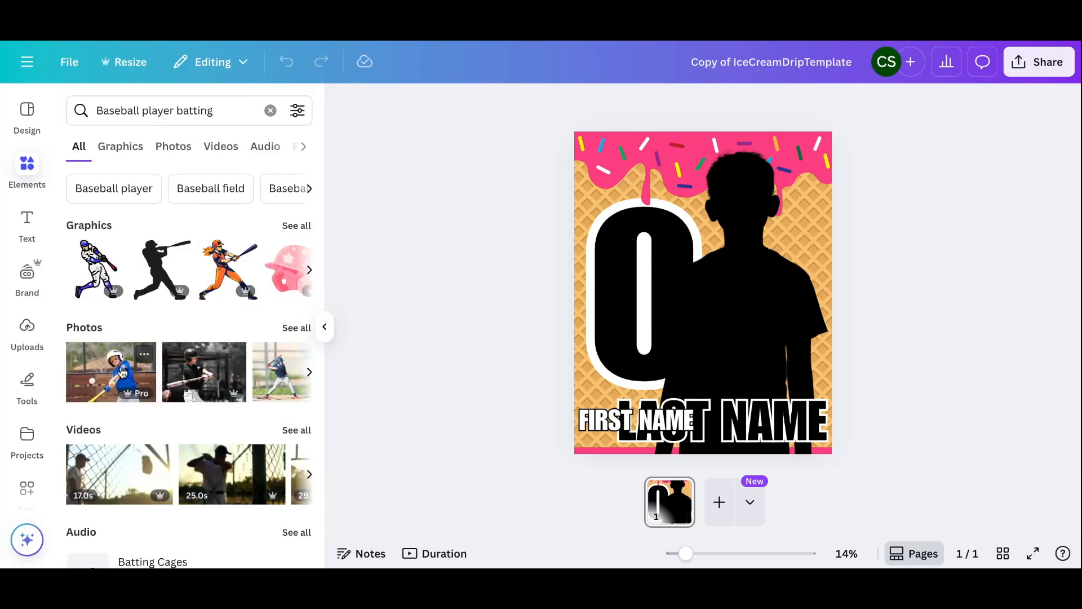
{"action": "left_click", "coordinate": [122, 372]}
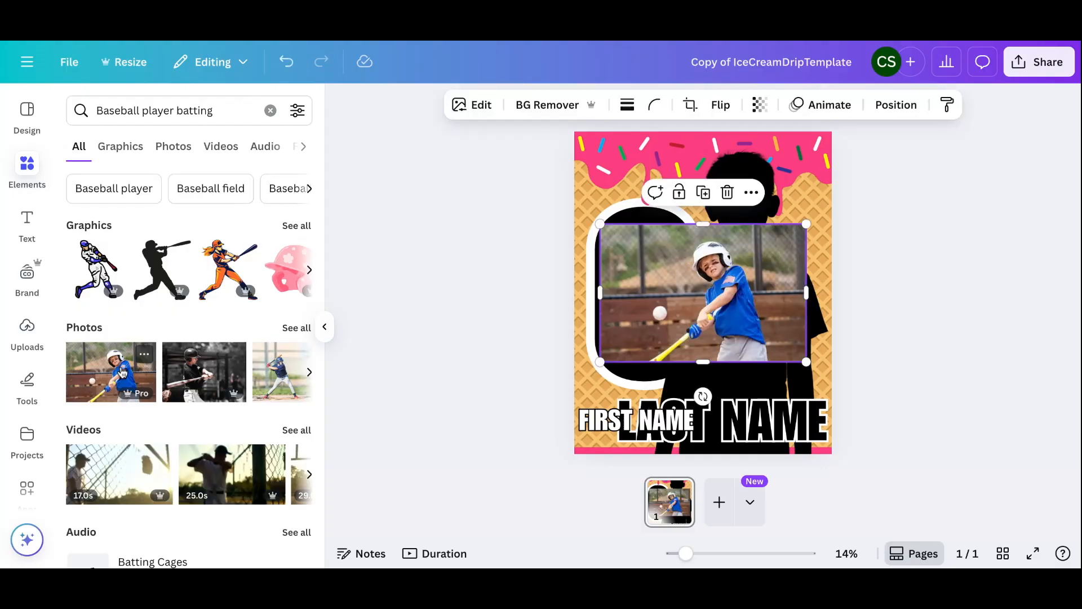
{"action": "left_click", "coordinate": [363, 276]}
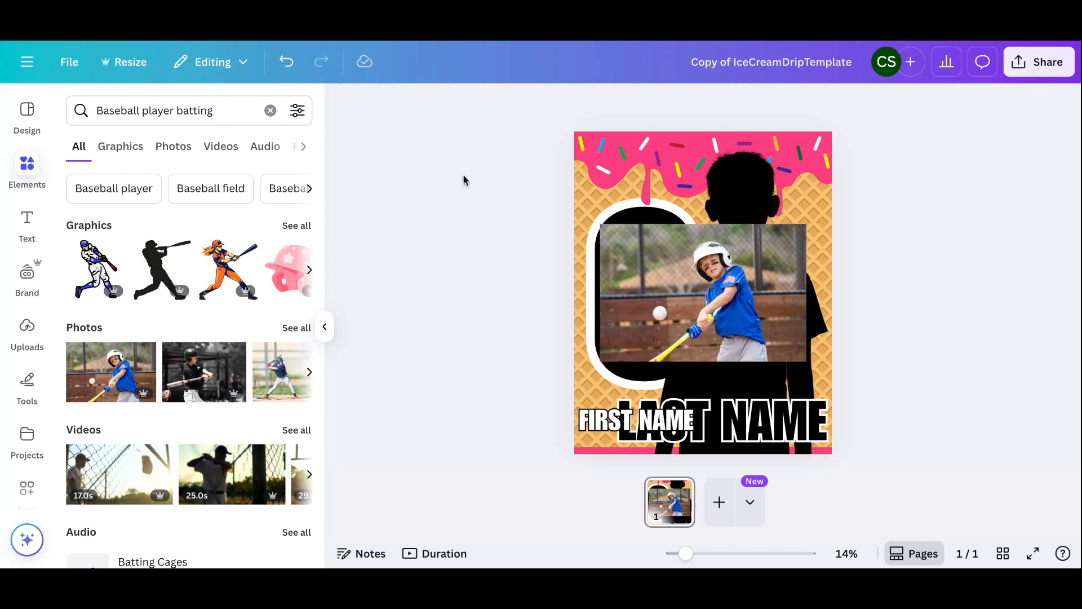
{"action": "left_click", "coordinate": [667, 303]}
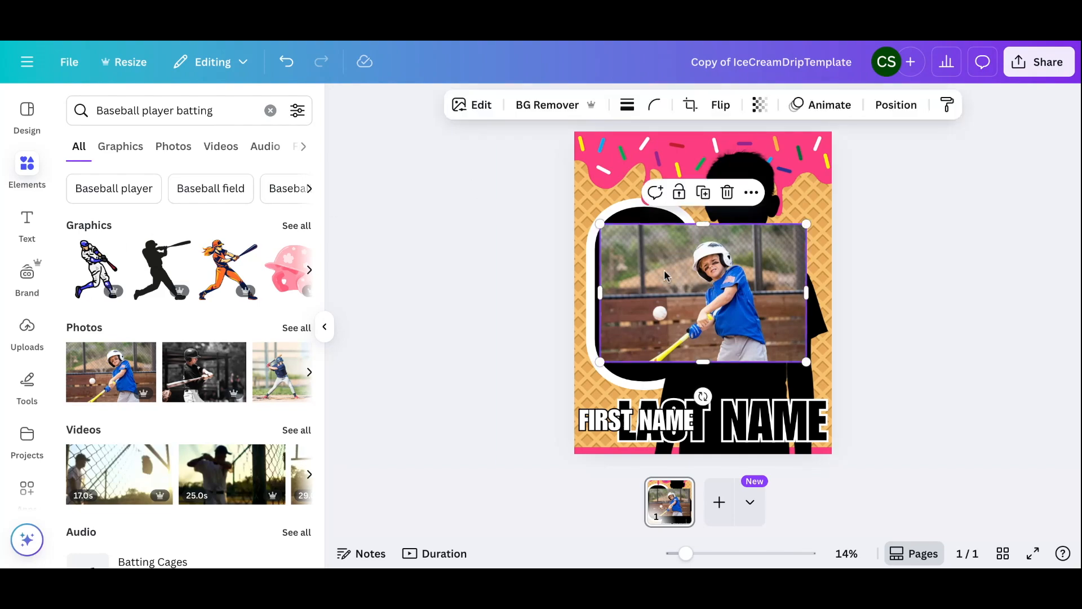
Remove the photo's background and enlarge the cut-out batter across the poster's right side
{"action": "left_click", "coordinate": [560, 108]}
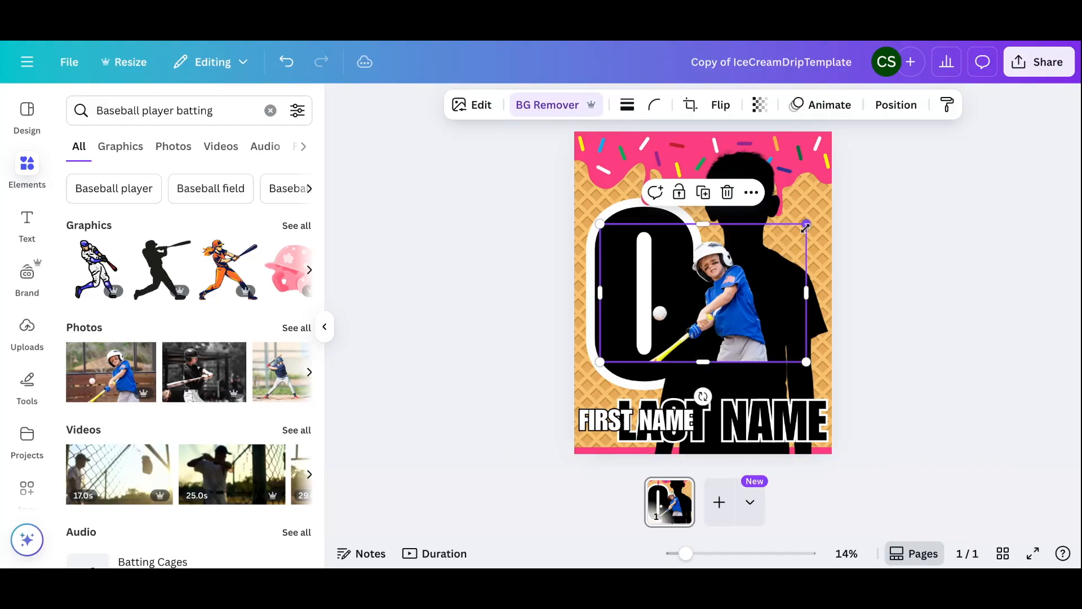
{"action": "left_click_drag", "start_coordinate": [806, 227], "coordinate": [925, 99]}
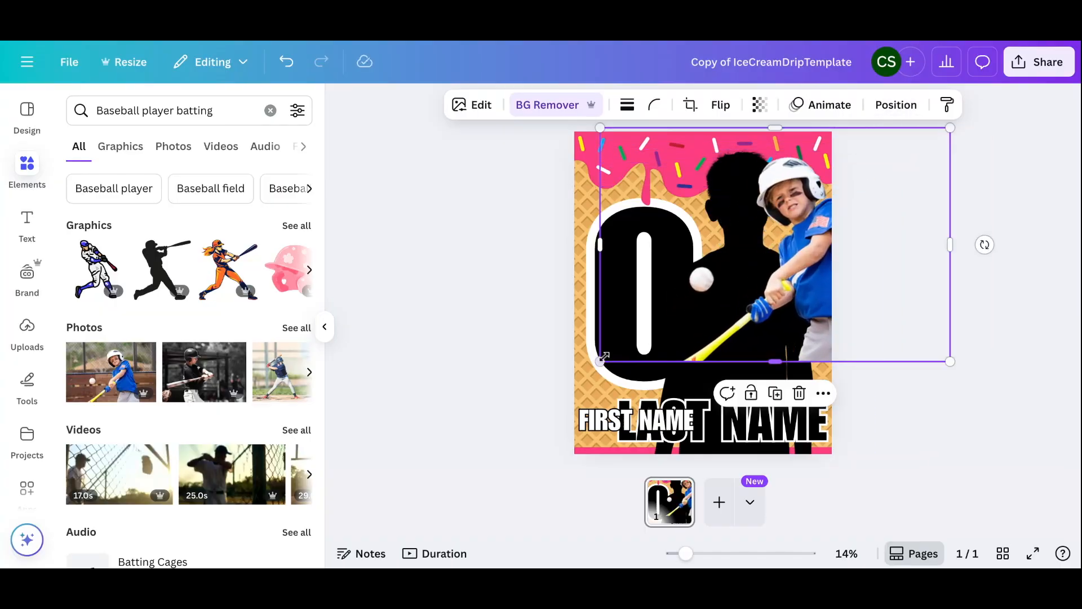
{"action": "left_click_drag", "start_coordinate": [599, 360], "coordinate": [482, 504]}
{"action": "left_click_drag", "start_coordinate": [769, 277], "coordinate": [775, 273]}
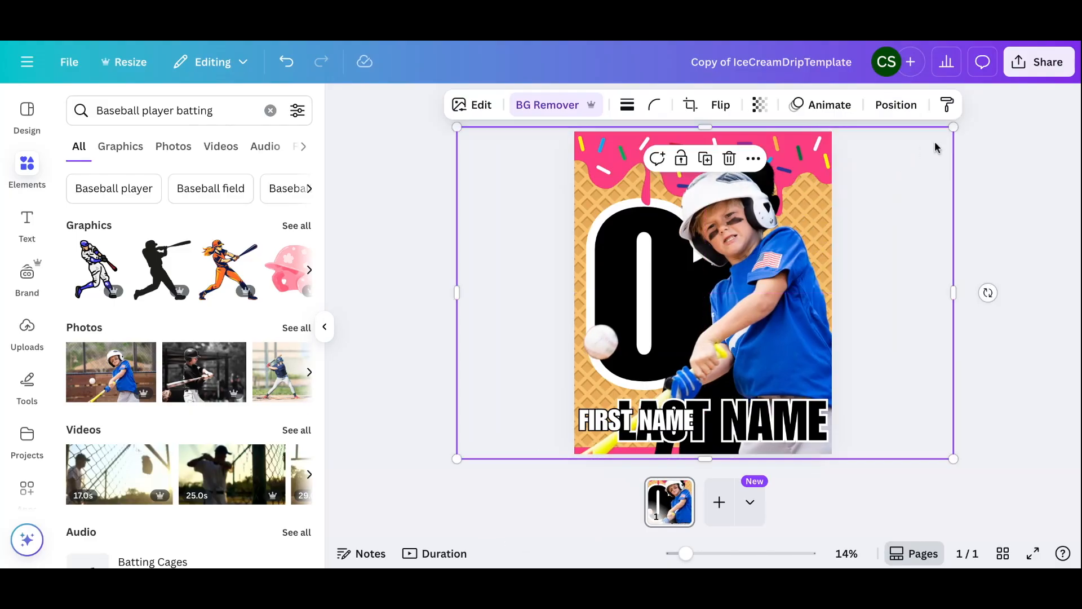
{"action": "left_click_drag", "start_coordinate": [956, 122], "coordinate": [963, 117]}
{"action": "left_click_drag", "start_coordinate": [785, 300], "coordinate": [778, 296]}
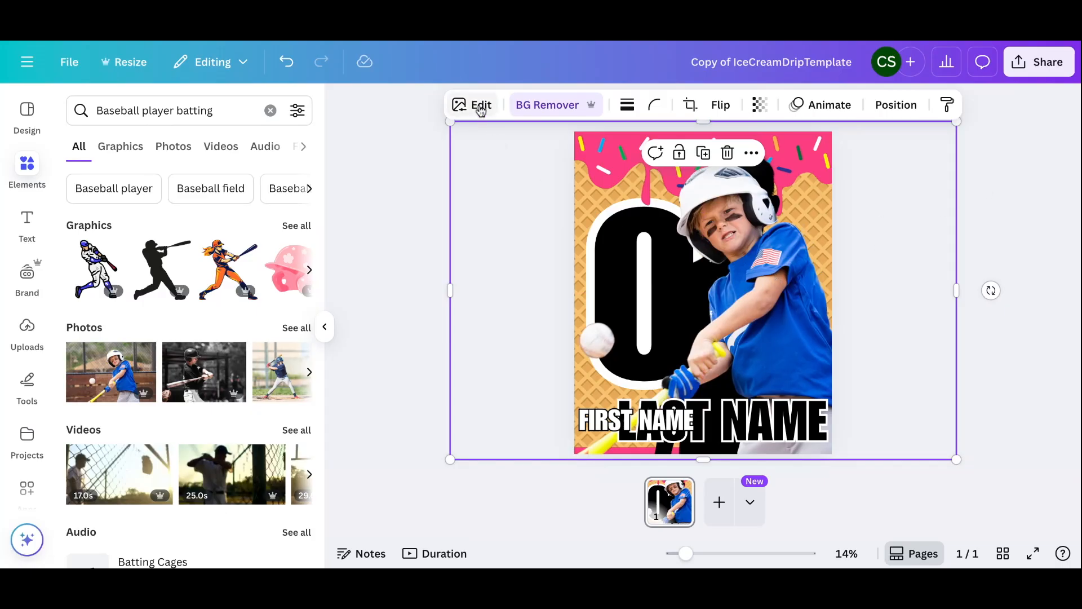
Add an Outline shadow effect to the batter and set its size to 18
{"action": "left_click", "coordinate": [481, 108]}
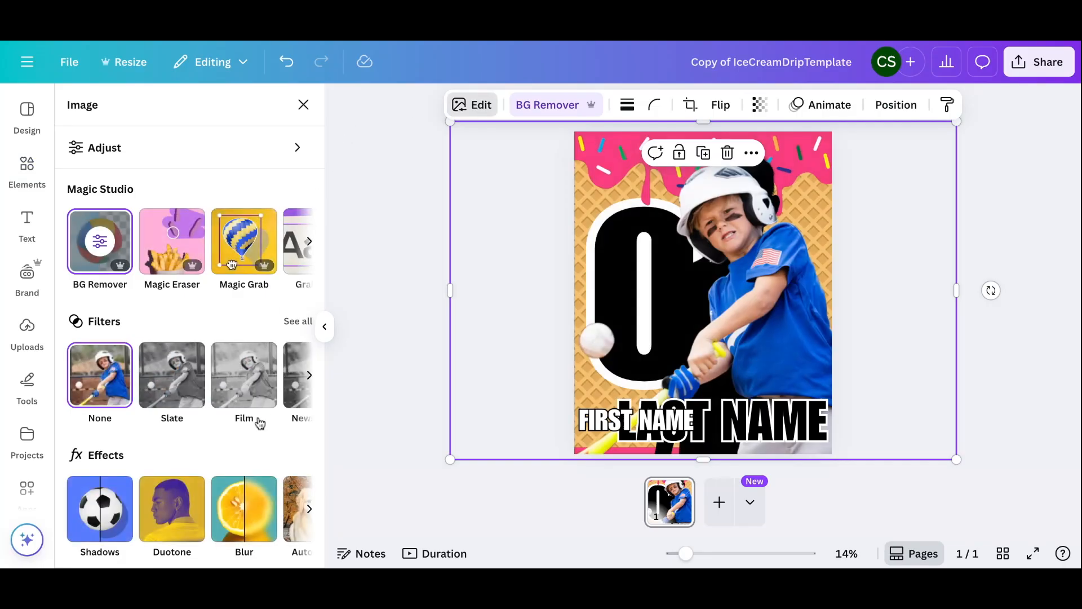
{"action": "scroll", "coordinate": [169, 459], "scroll_direction": "down", "scroll_amount": 3}
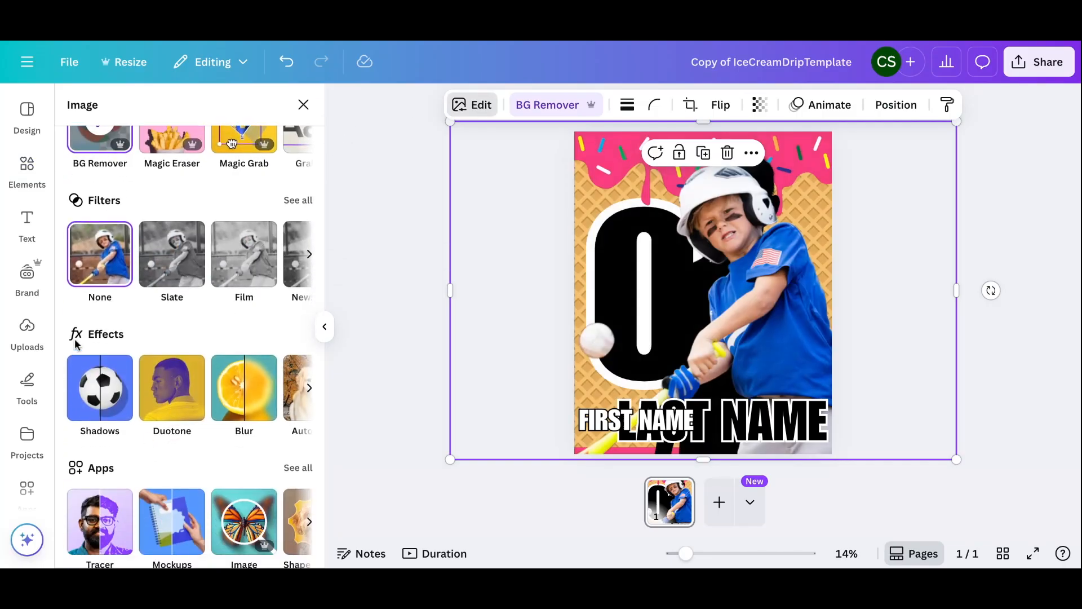
{"action": "left_click", "coordinate": [96, 397]}
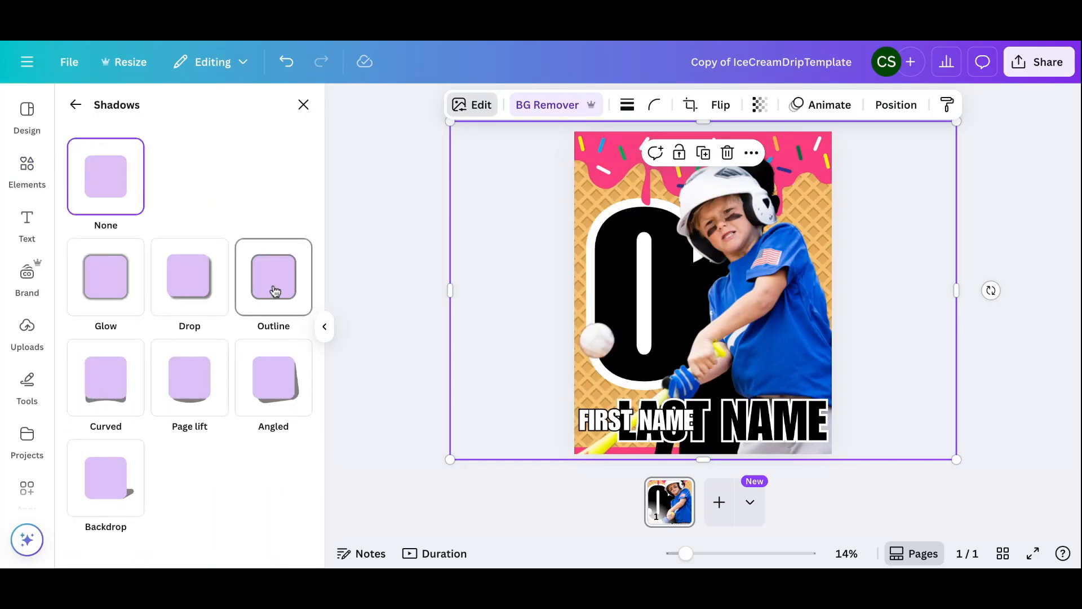
{"action": "left_click", "coordinate": [274, 289]}
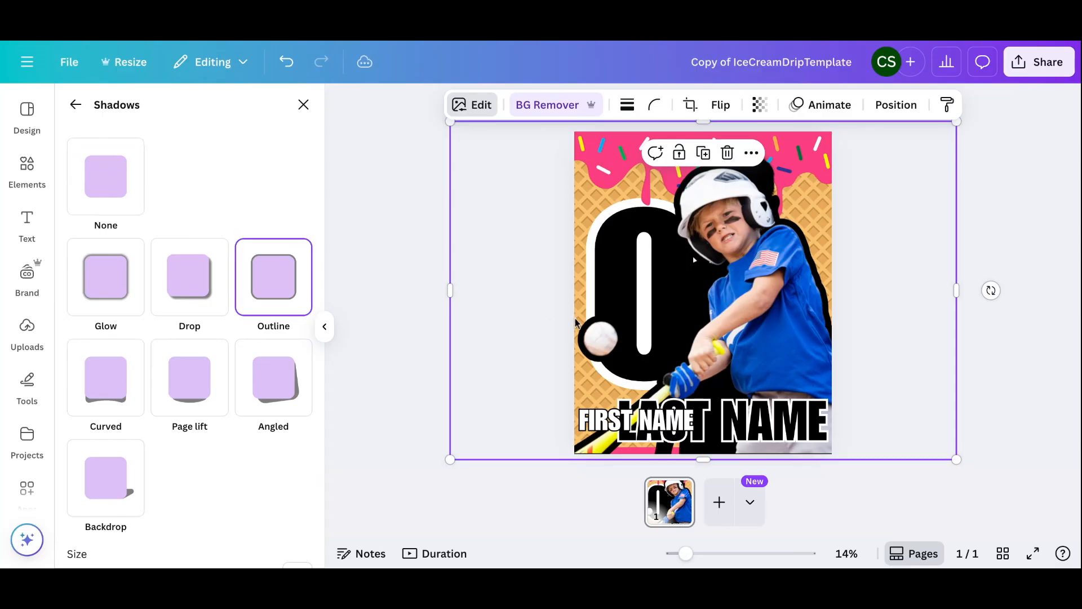
{"action": "scroll", "coordinate": [298, 418], "scroll_direction": "down", "scroll_amount": 3}
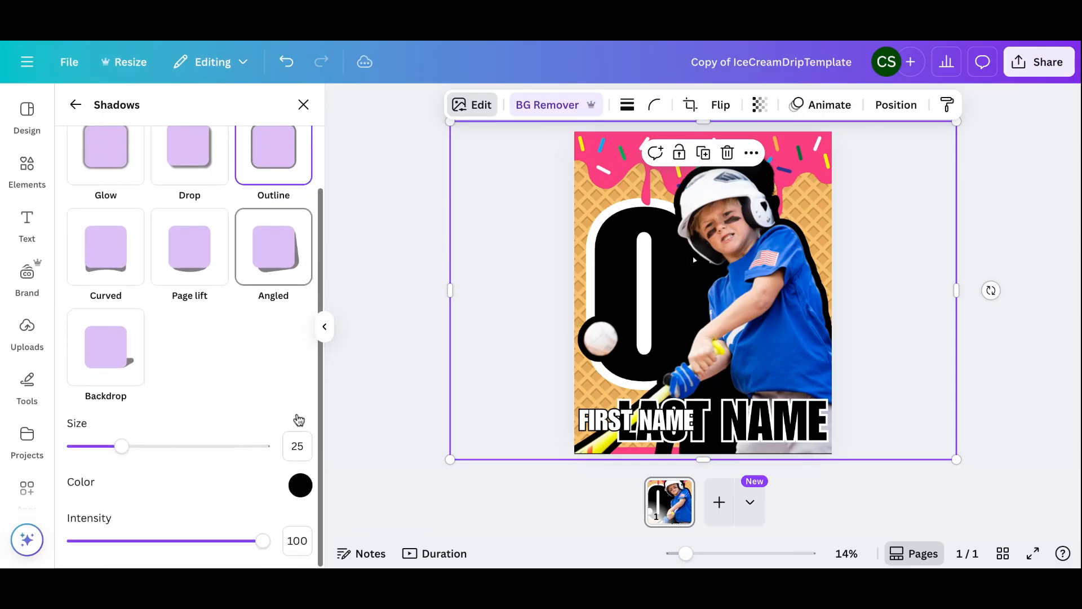
{"action": "mouse_move", "coordinate": [121, 447]}
{"action": "left_mouse_down"}
{"action": "mouse_move", "coordinate": [74, 447]}
{"action": "mouse_move", "coordinate": [108, 449]}
{"action": "left_mouse_up"}
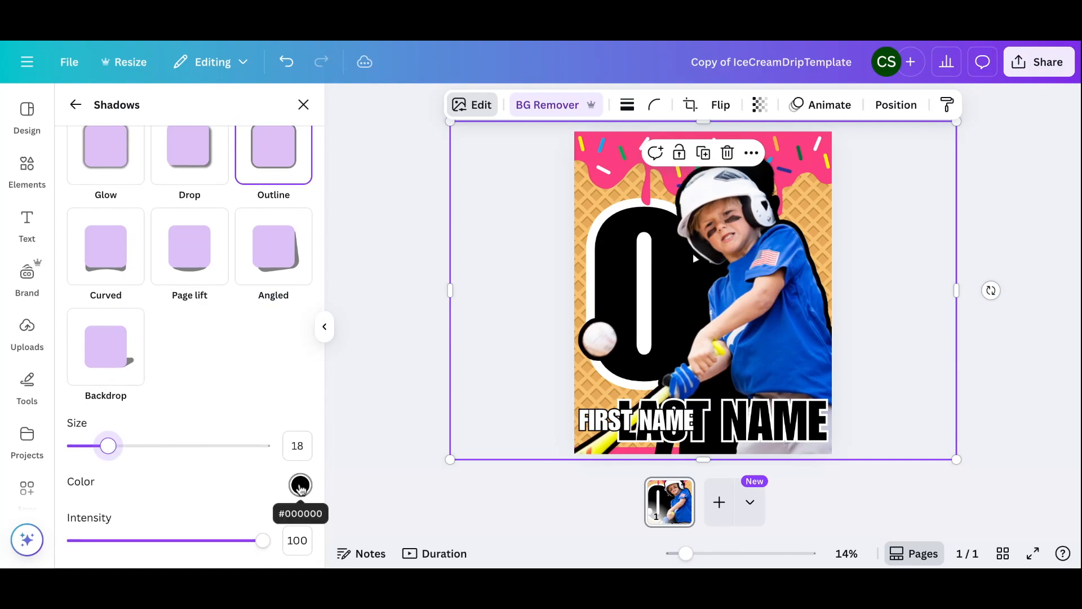
Set the outline colour to bright yellow #F4F114
{"action": "left_click", "coordinate": [300, 486]}
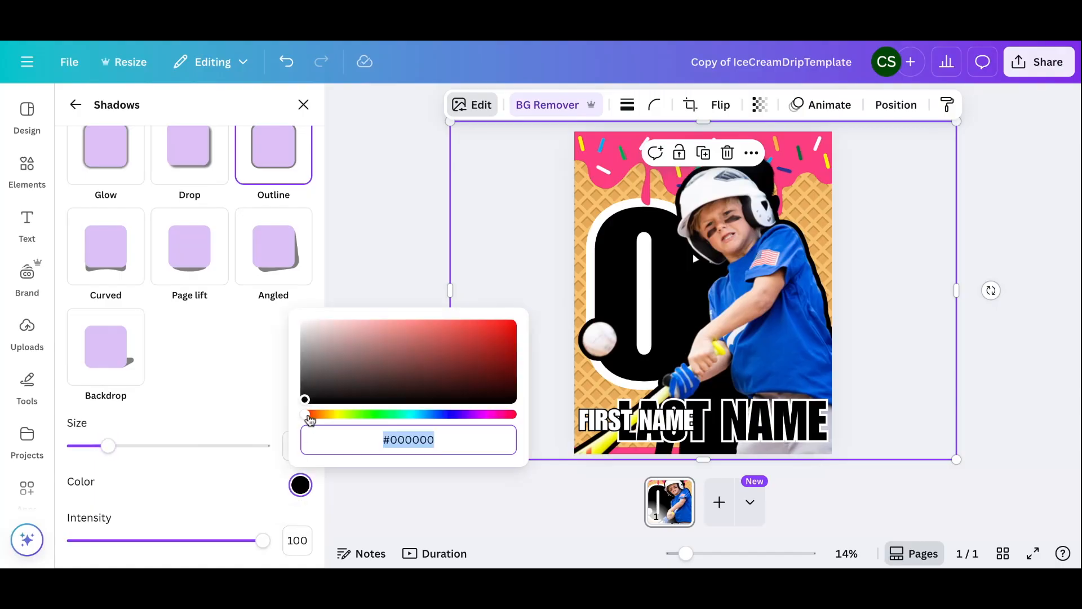
{"action": "left_click", "coordinate": [340, 415]}
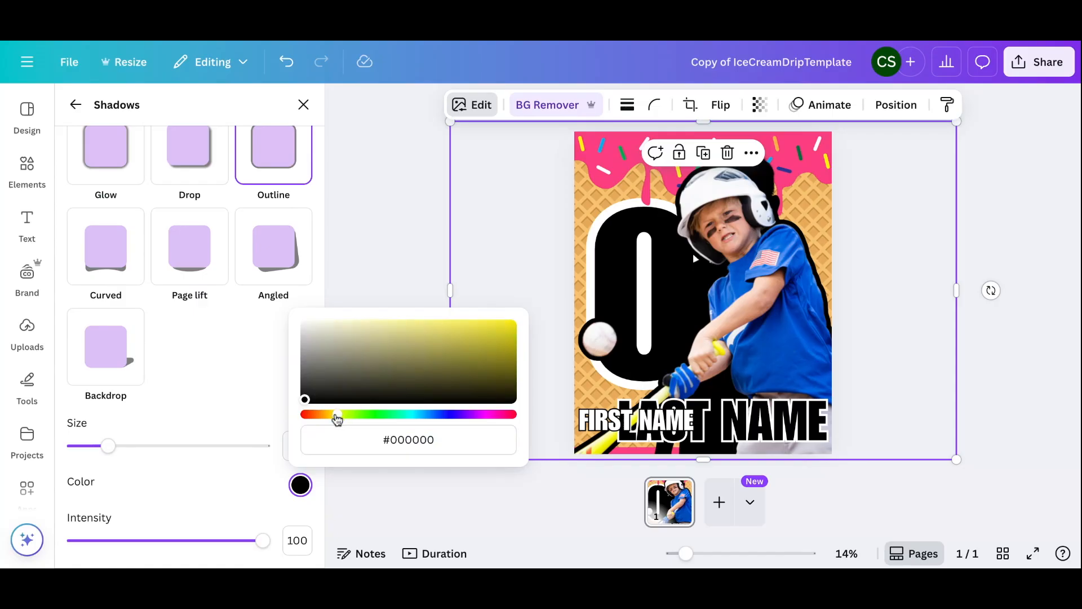
{"action": "mouse_move", "coordinate": [338, 416]}
{"action": "left_mouse_down"}
{"action": "mouse_move", "coordinate": [350, 416]}
{"action": "mouse_move", "coordinate": [339, 416]}
{"action": "left_mouse_up"}
{"action": "left_click", "coordinate": [499, 325]}
{"action": "left_click_drag", "start_coordinate": [499, 324], "coordinate": [498, 323]}
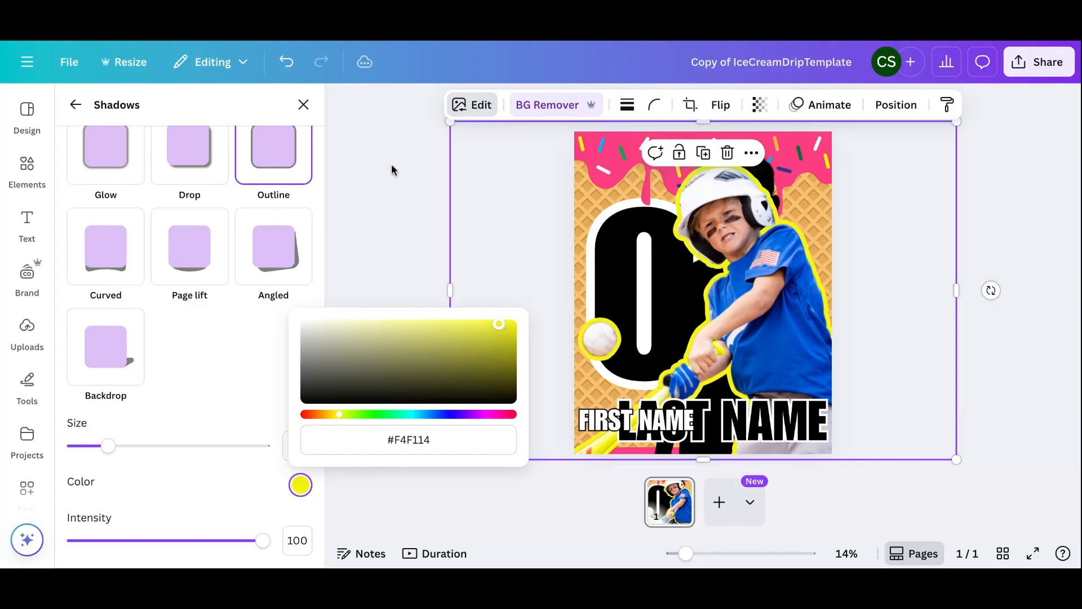
{"action": "left_click", "coordinate": [391, 198]}
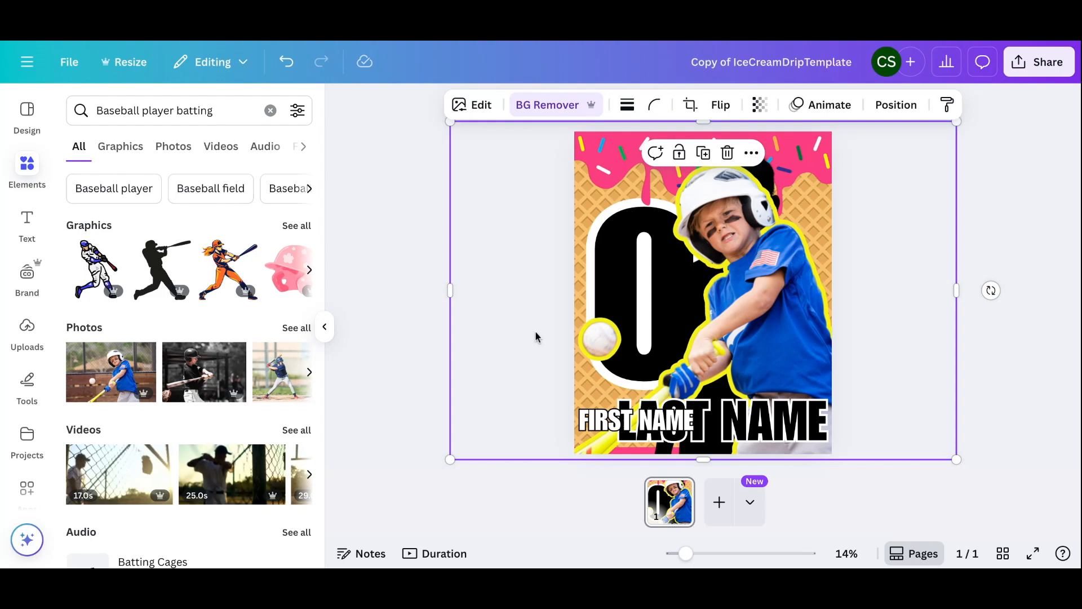
{"action": "left_click", "coordinate": [660, 426]}
{"action": "left_click", "coordinate": [660, 426]}
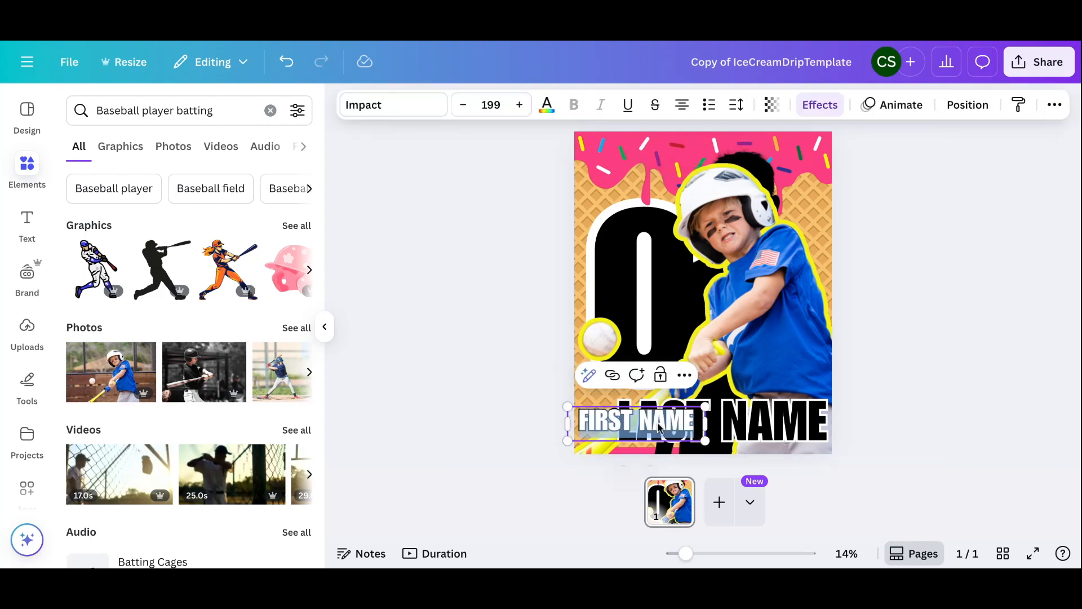
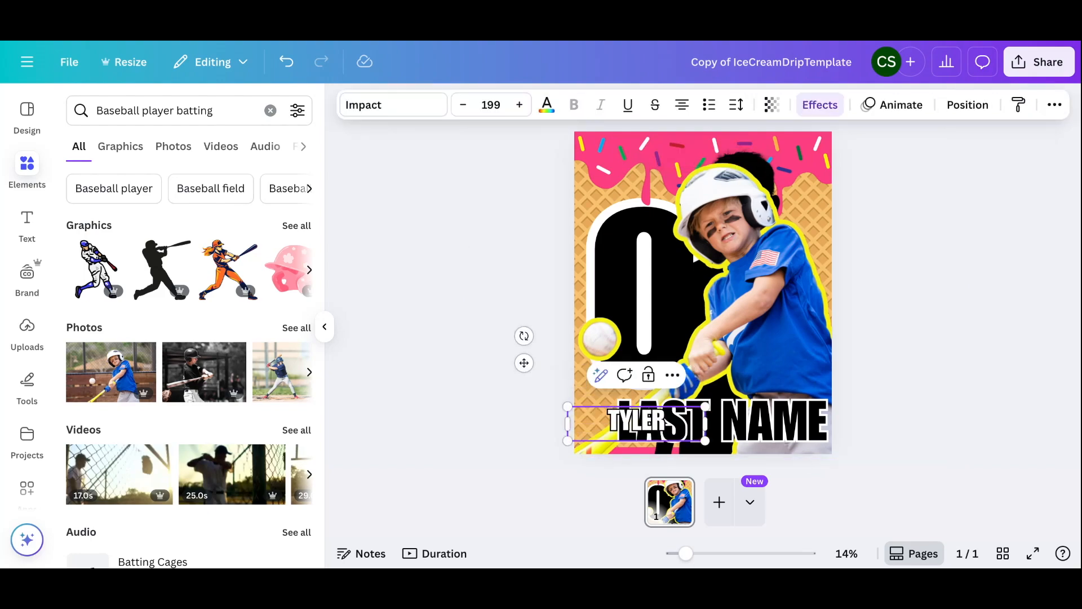
{"action": "left_click", "coordinate": [754, 426]}
{"action": "left_click", "coordinate": [754, 427]}
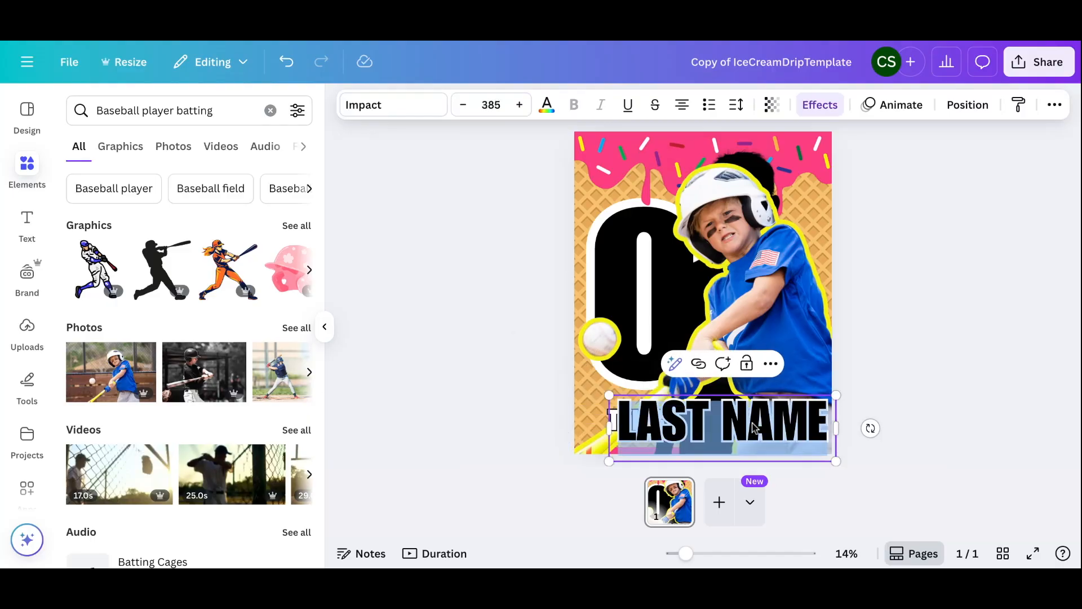
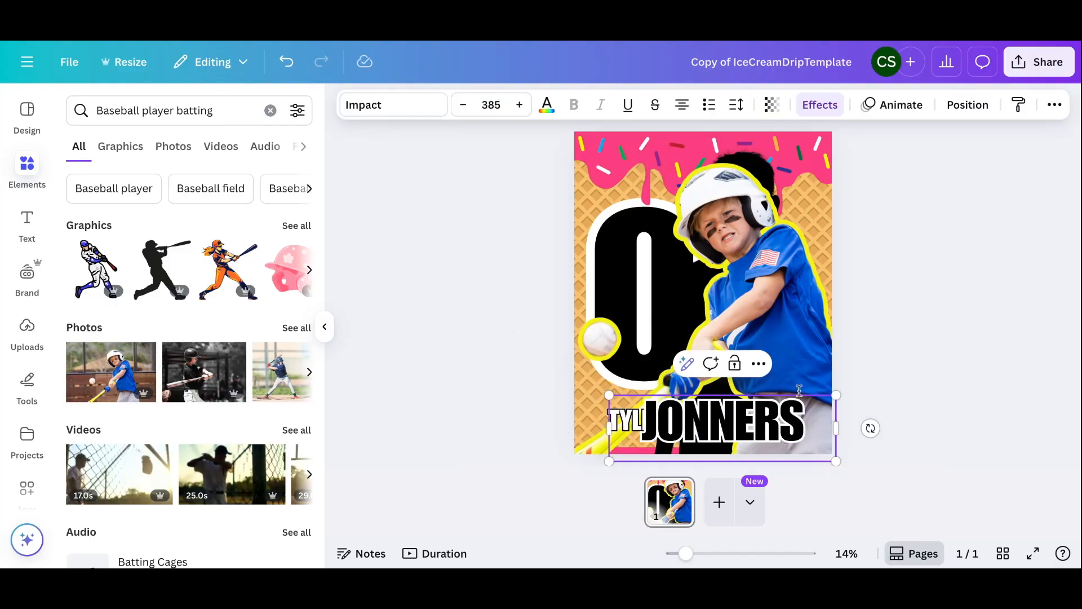
{"action": "left_click", "coordinate": [919, 340]}
{"action": "left_click_drag", "start_coordinate": [737, 424], "coordinate": [758, 421]}
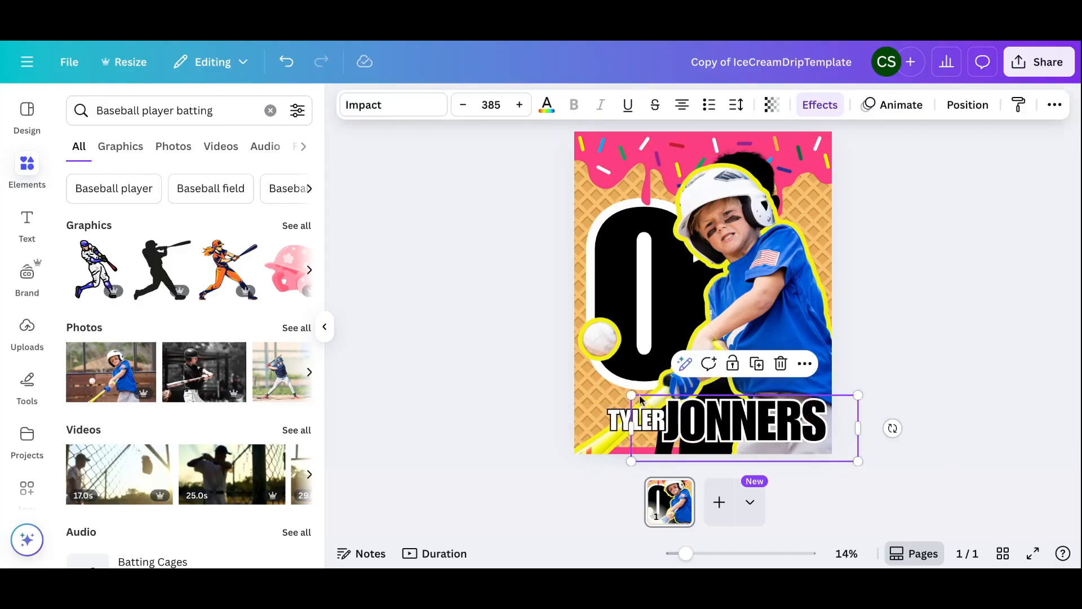
{"action": "left_click_drag", "start_coordinate": [631, 395], "coordinate": [608, 388]}
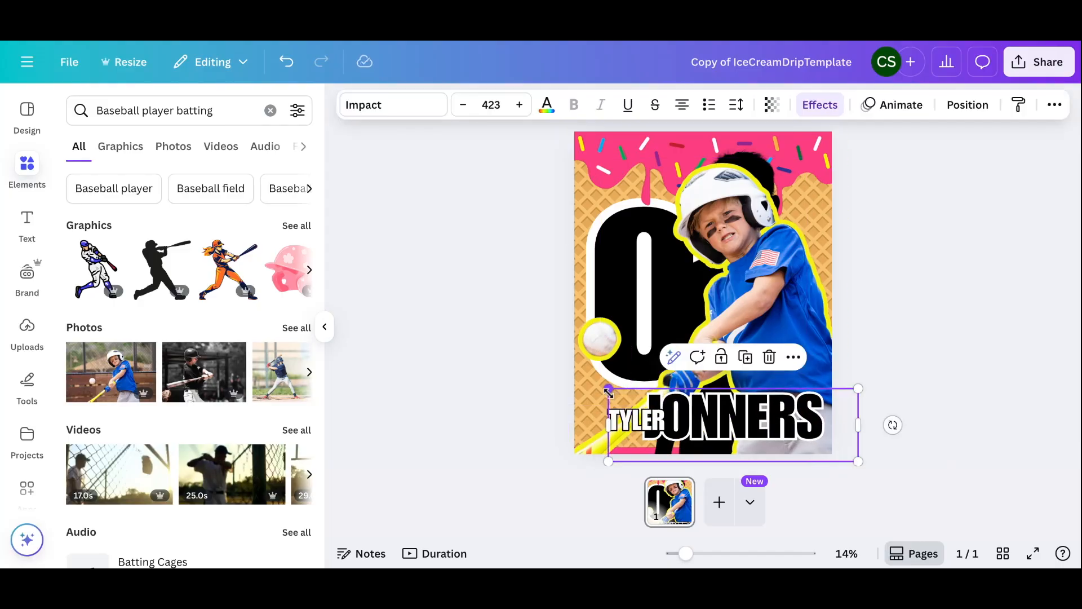
{"action": "left_click", "coordinate": [917, 332]}
{"action": "left_click_drag", "start_coordinate": [789, 406], "coordinate": [790, 409]}
{"action": "left_click", "coordinate": [918, 318]}
{"action": "left_click_drag", "start_coordinate": [627, 421], "coordinate": [605, 421]}
{"action": "left_click_drag", "start_coordinate": [683, 411], "coordinate": [713, 404]}
{"action": "left_click", "coordinate": [924, 321]}
{"action": "left_click_drag", "start_coordinate": [628, 420], "coordinate": [619, 419]}
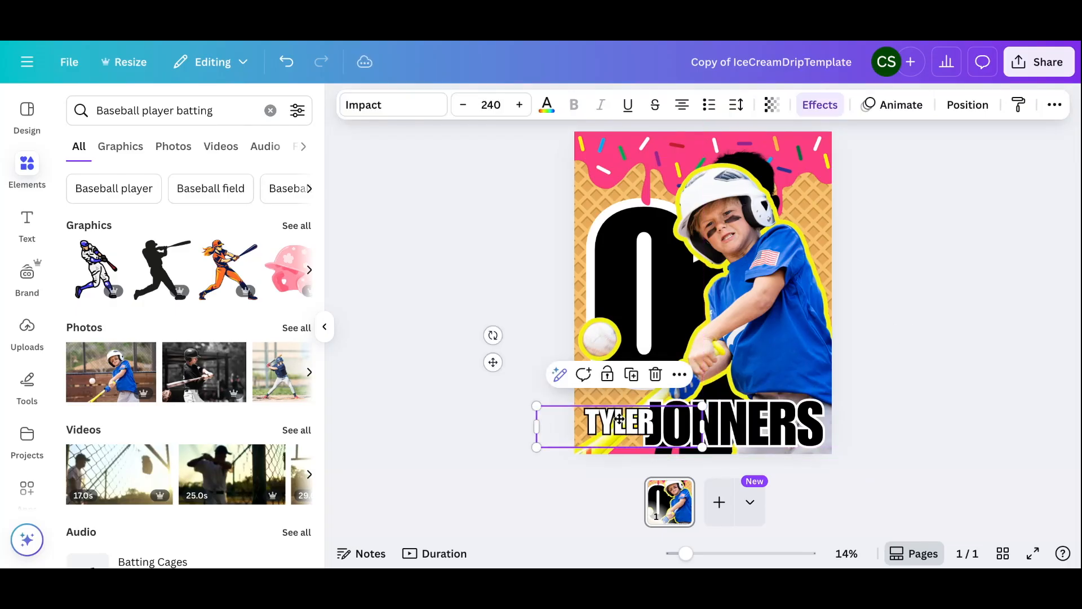
{"action": "left_click_drag", "start_coordinate": [536, 406], "coordinate": [513, 399]}
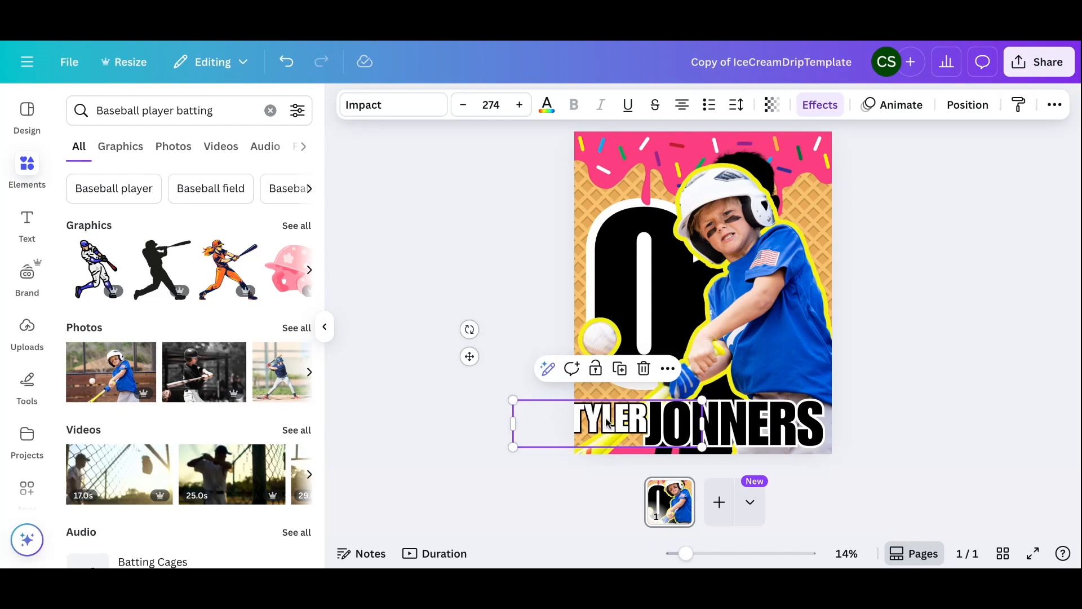
{"action": "left_click_drag", "start_coordinate": [607, 422], "coordinate": [619, 422]}
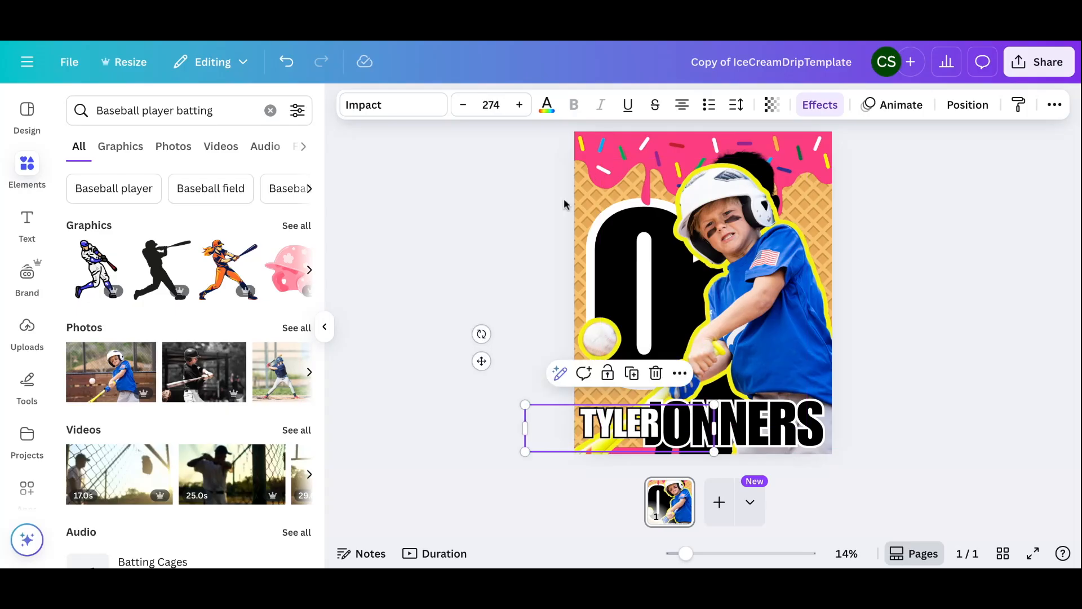
{"action": "left_click", "coordinate": [545, 107]}
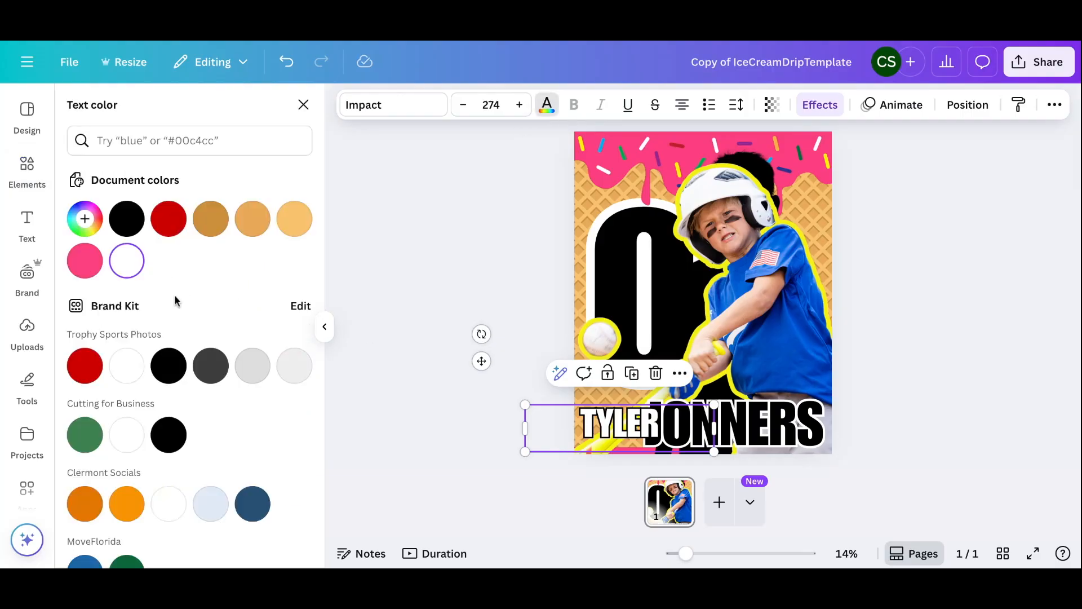
{"action": "left_click", "coordinate": [85, 219]}
{"action": "left_click", "coordinate": [273, 376]}
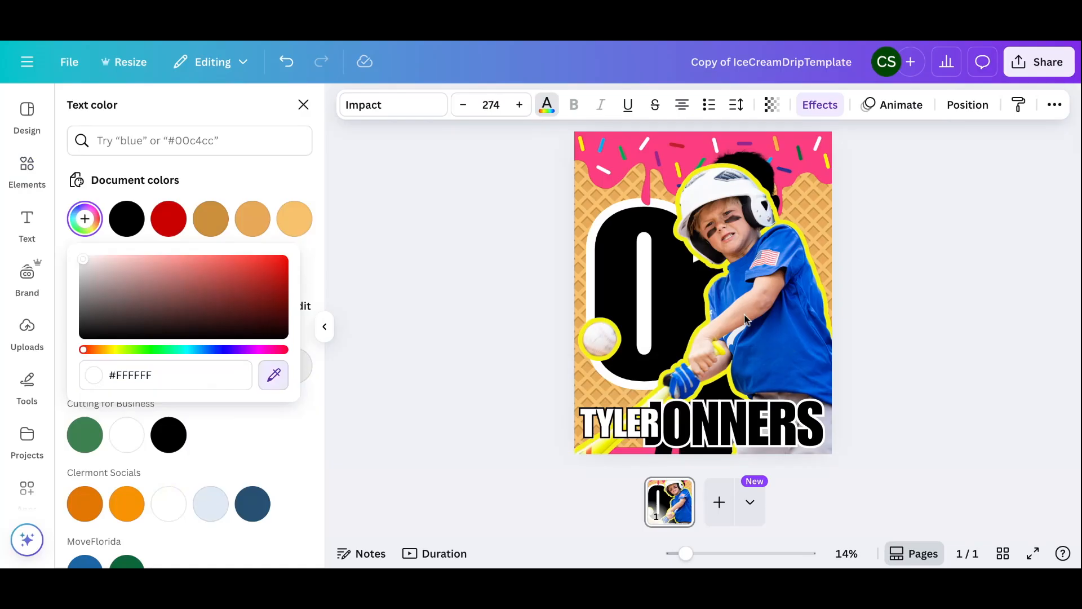
{"action": "left_click", "coordinate": [694, 258]}
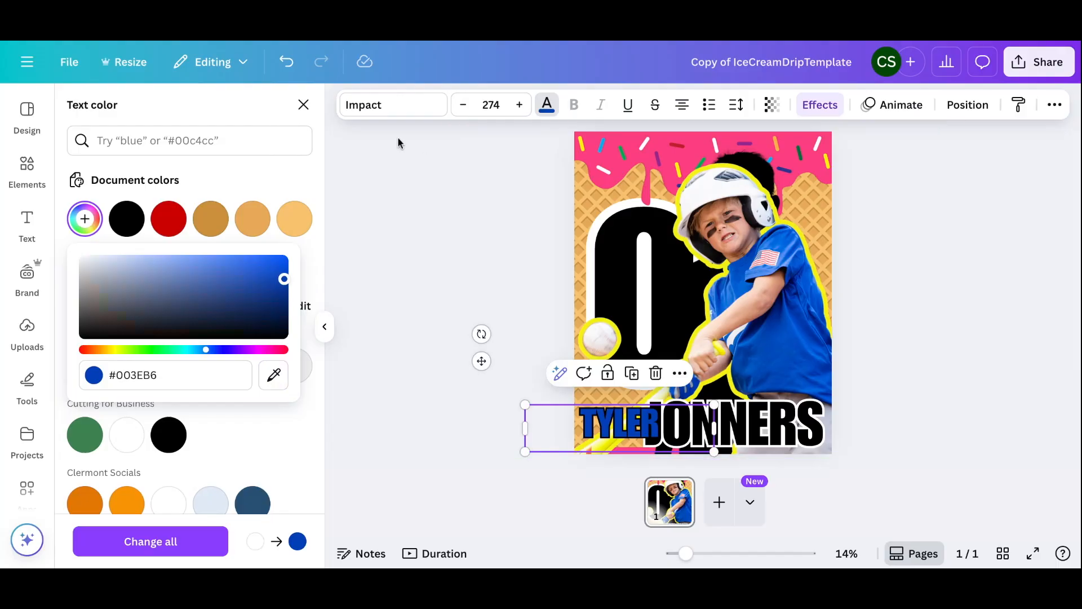
{"action": "left_click", "coordinate": [128, 440]}
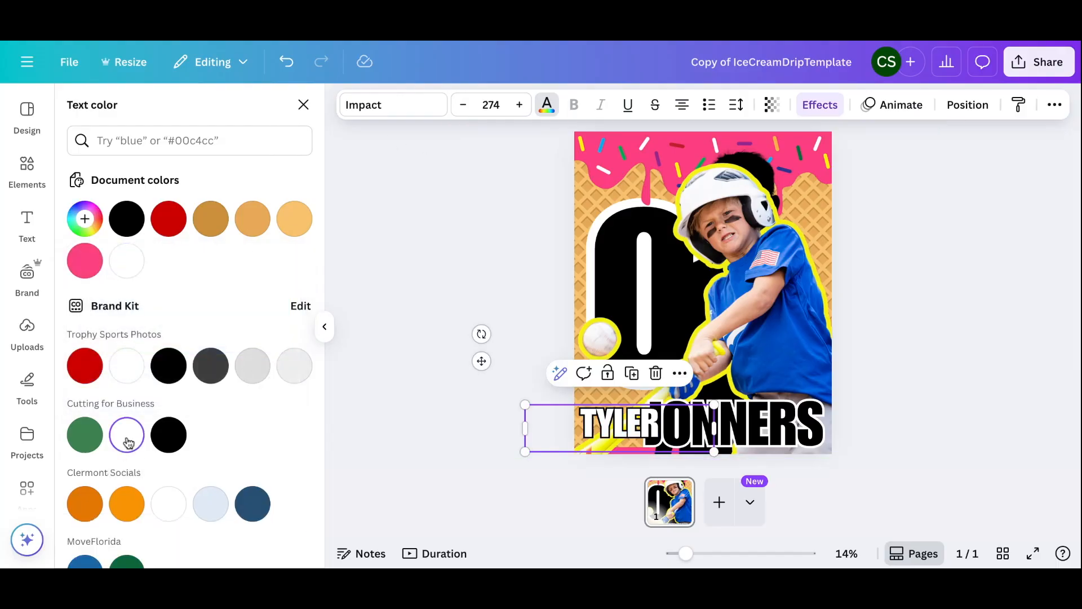
{"action": "left_click", "coordinate": [818, 106]}
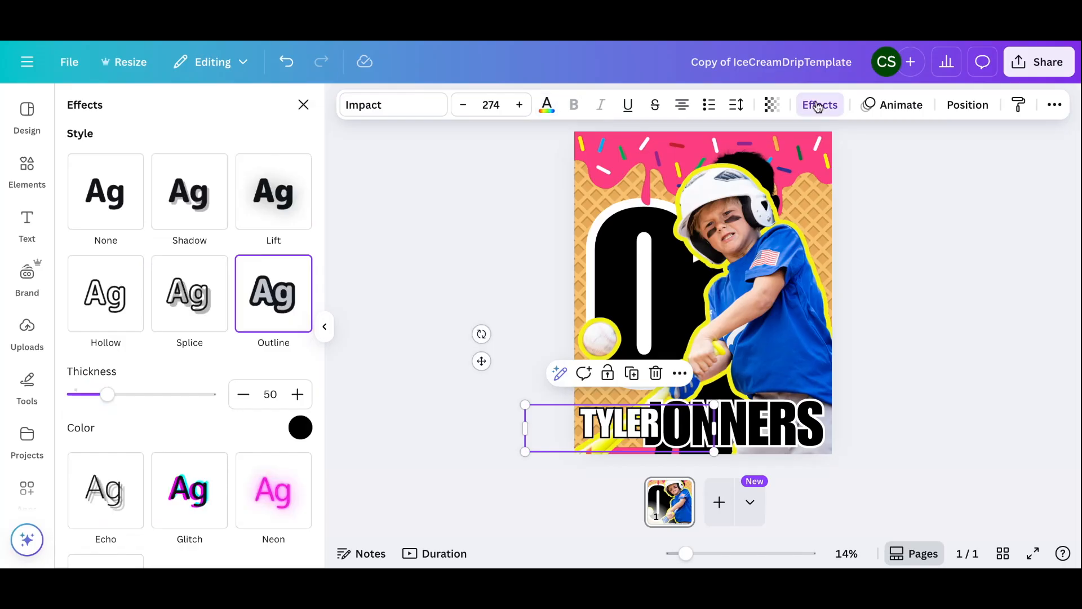
{"action": "left_click", "coordinate": [300, 428]}
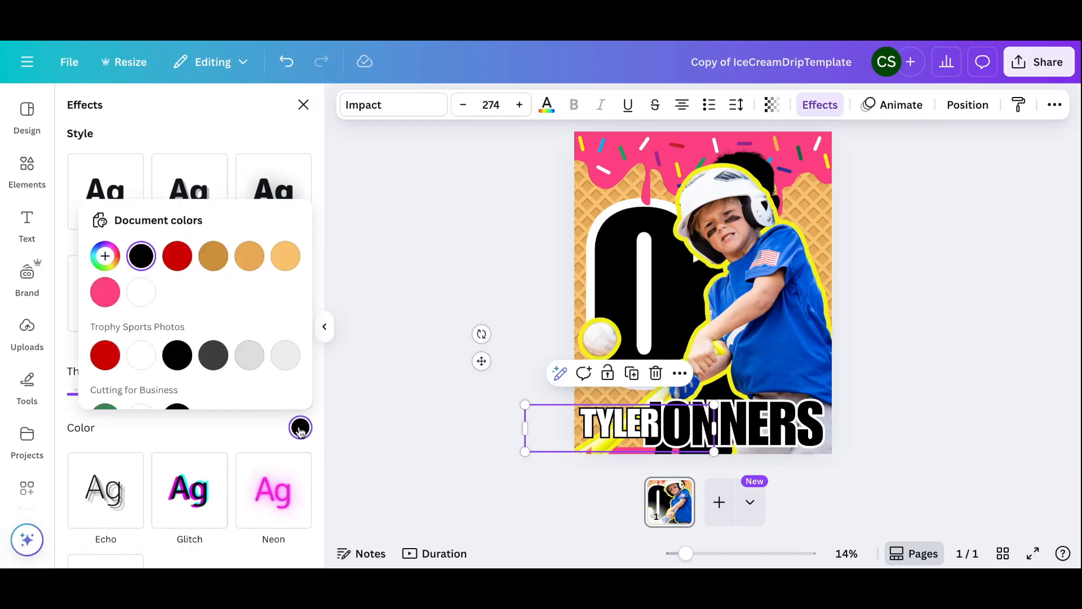
{"action": "left_click", "coordinate": [105, 257]}
{"action": "left_click", "coordinate": [297, 409]}
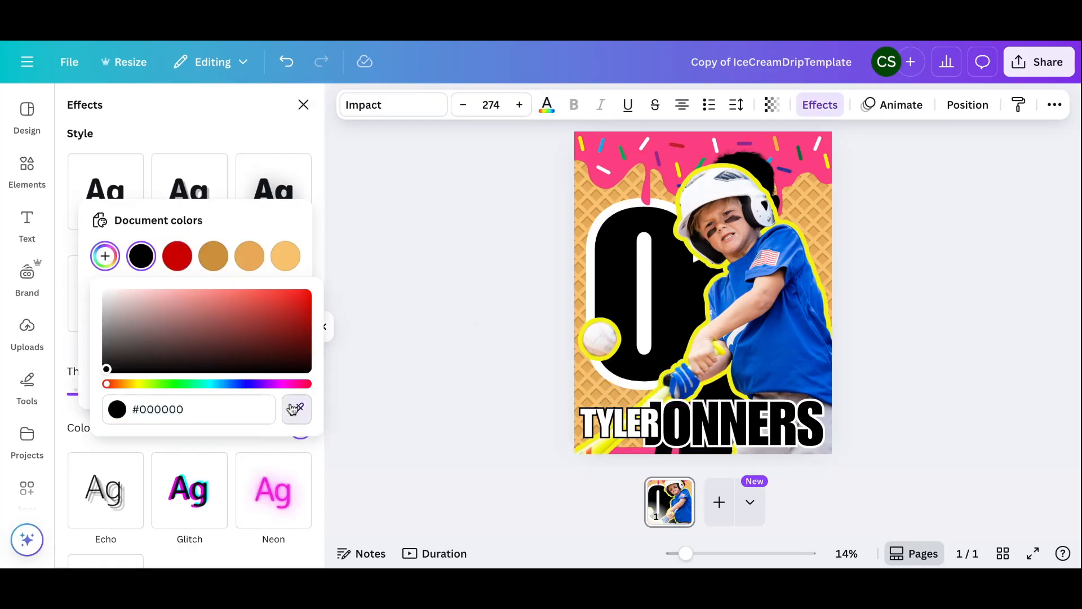
{"action": "left_click", "coordinate": [827, 362]}
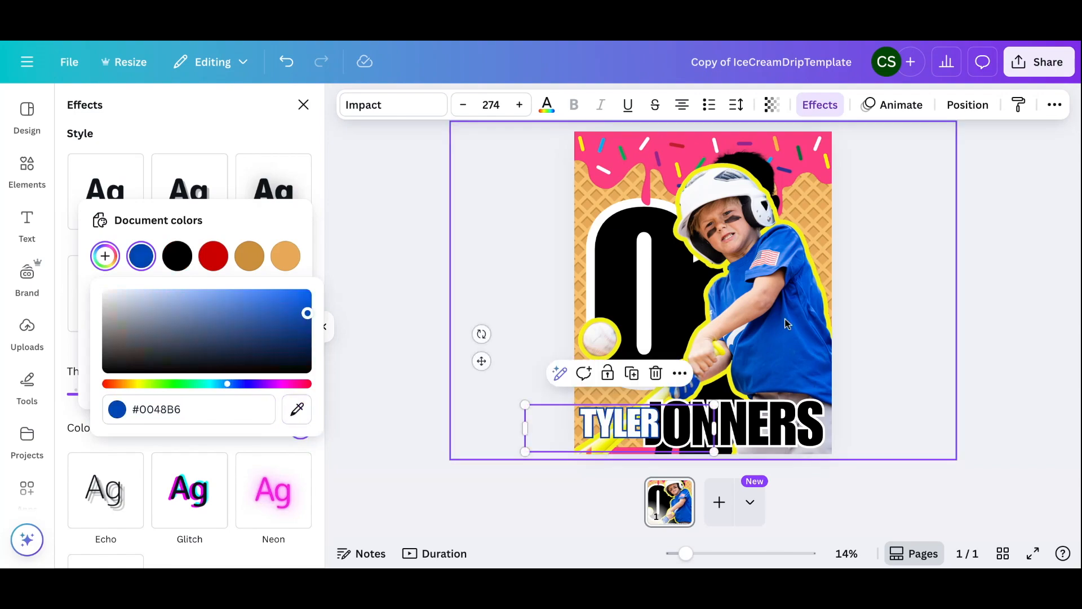
{"action": "key", "text": "Escape"}
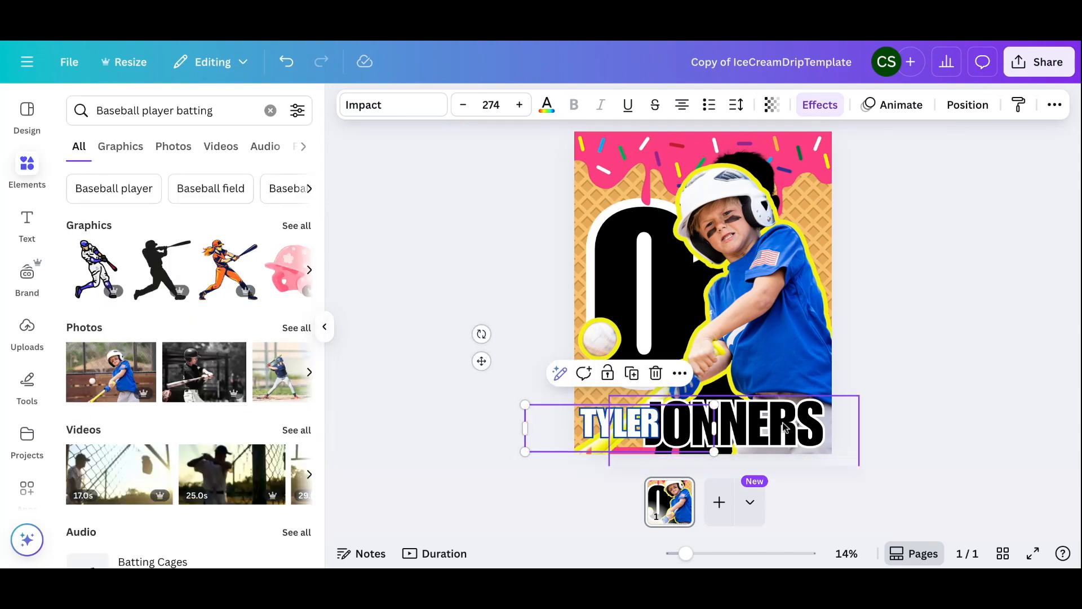
{"action": "double_click", "coordinate": [785, 426]}
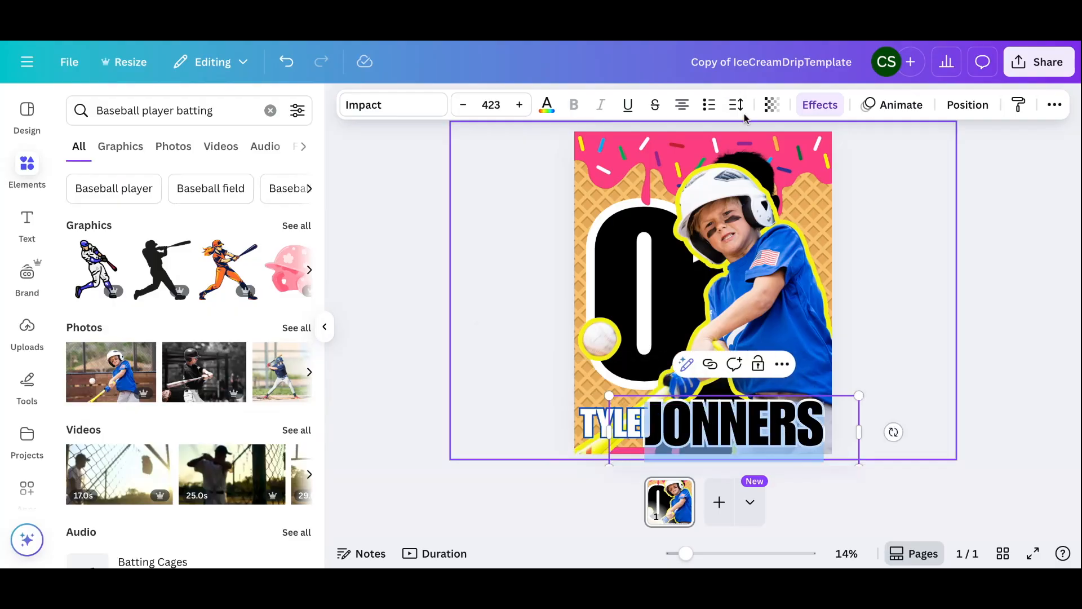
{"action": "left_click", "coordinate": [546, 104]}
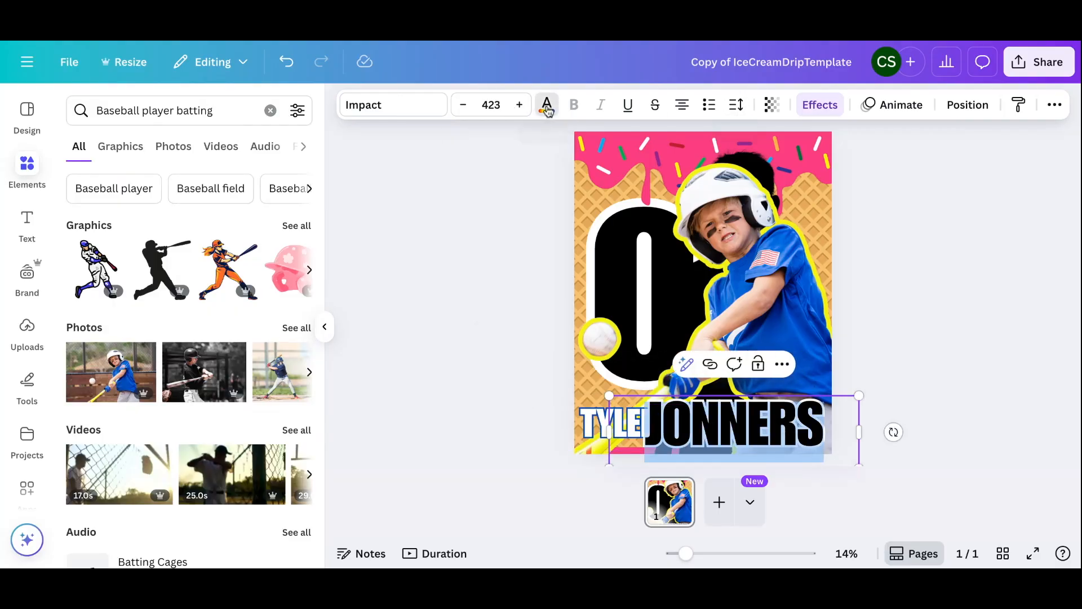
{"action": "left_click", "coordinate": [168, 224]}
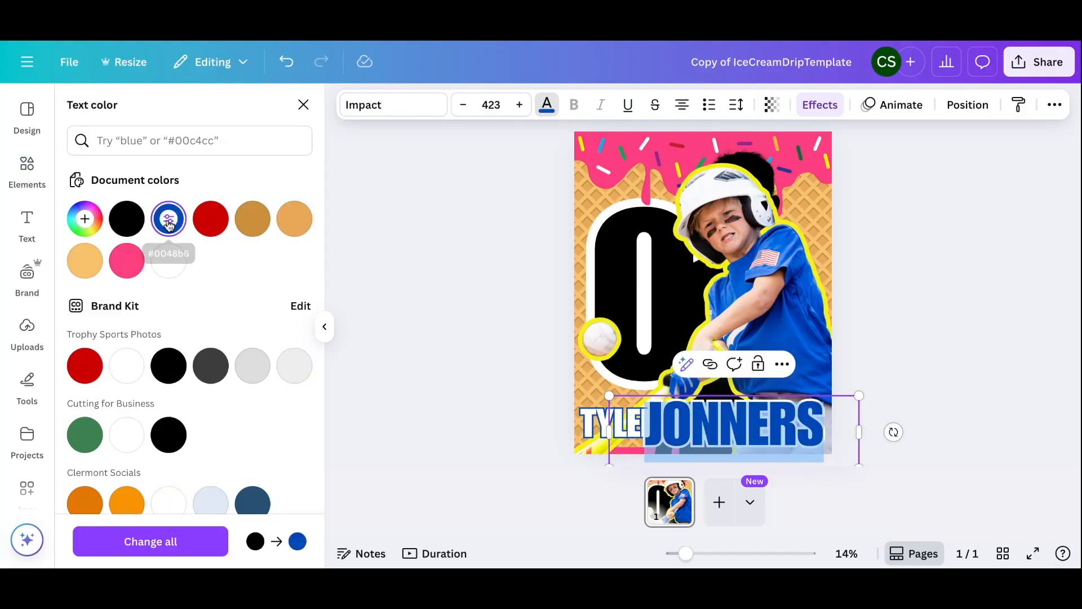
{"action": "left_click", "coordinate": [377, 267]}
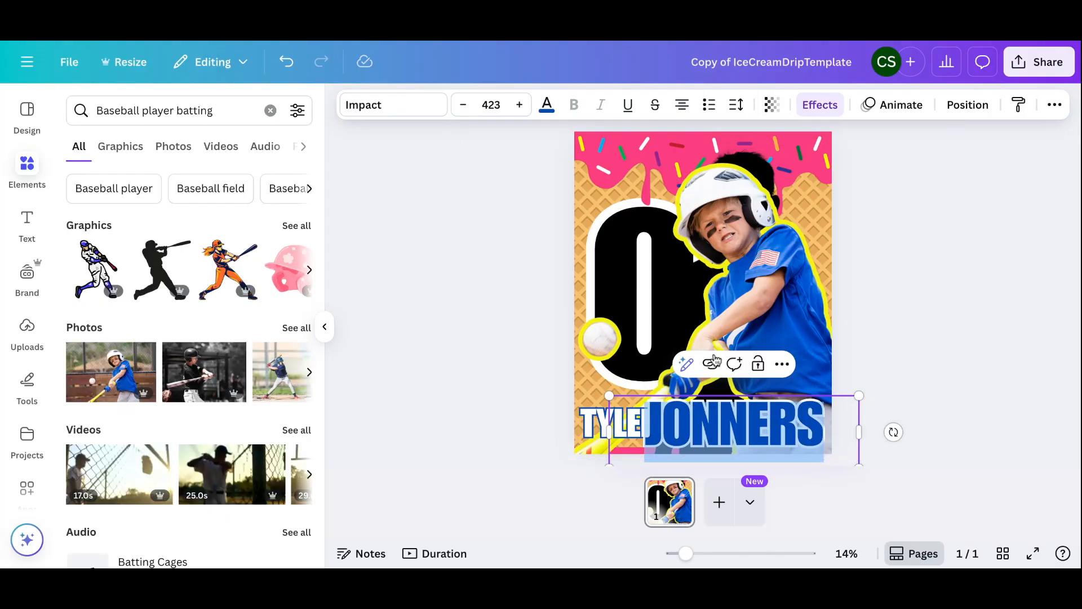
{"action": "left_click", "coordinate": [921, 325]}
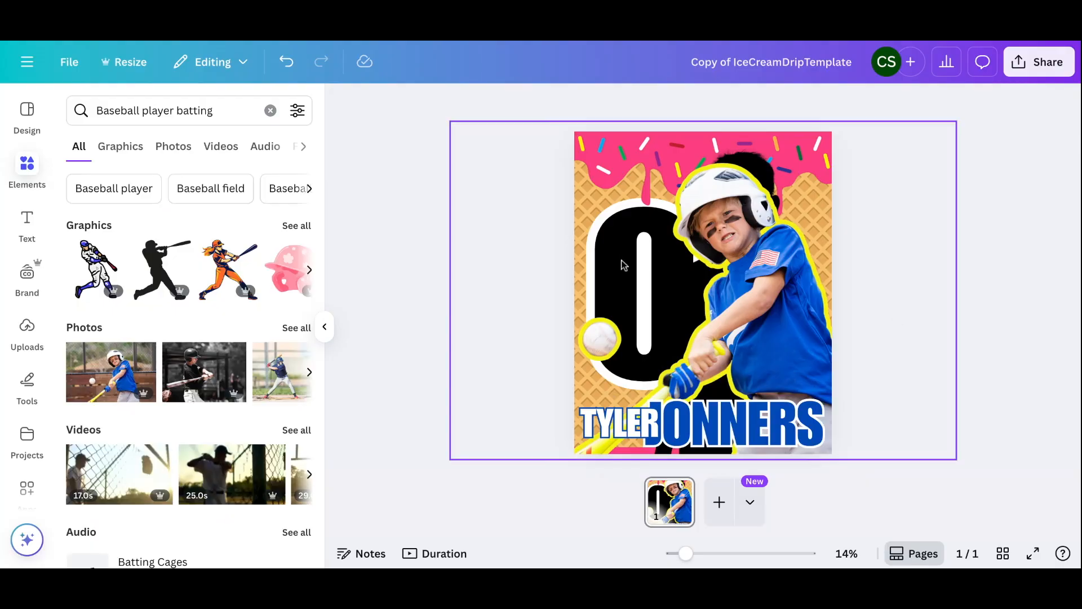
Delete the black silhouette layer and move the batter photo beneath the pink bar
{"action": "left_click", "coordinate": [745, 263]}
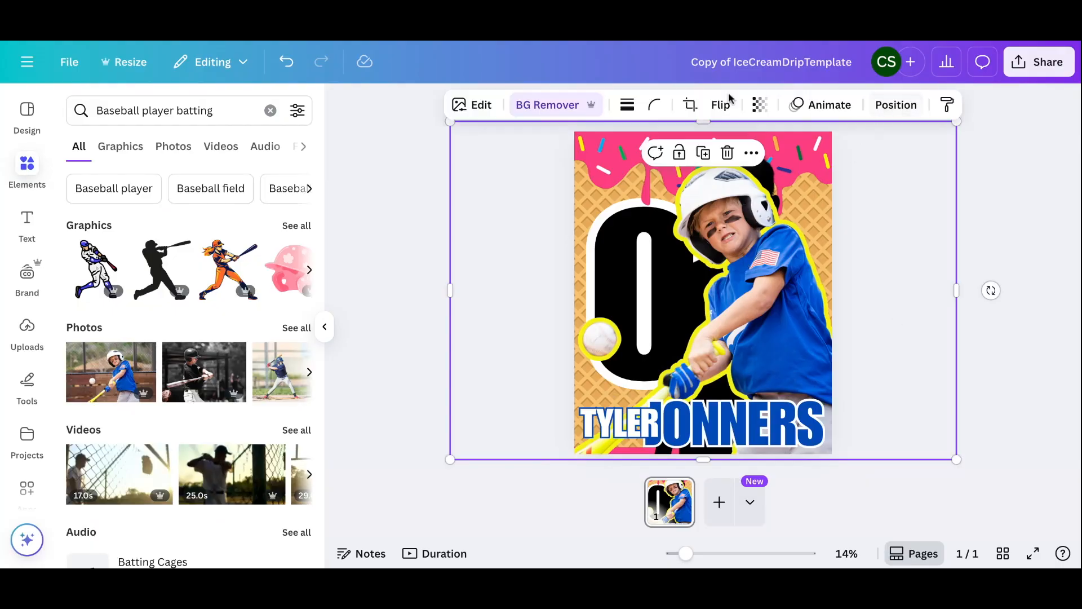
{"action": "left_click", "coordinate": [883, 105]}
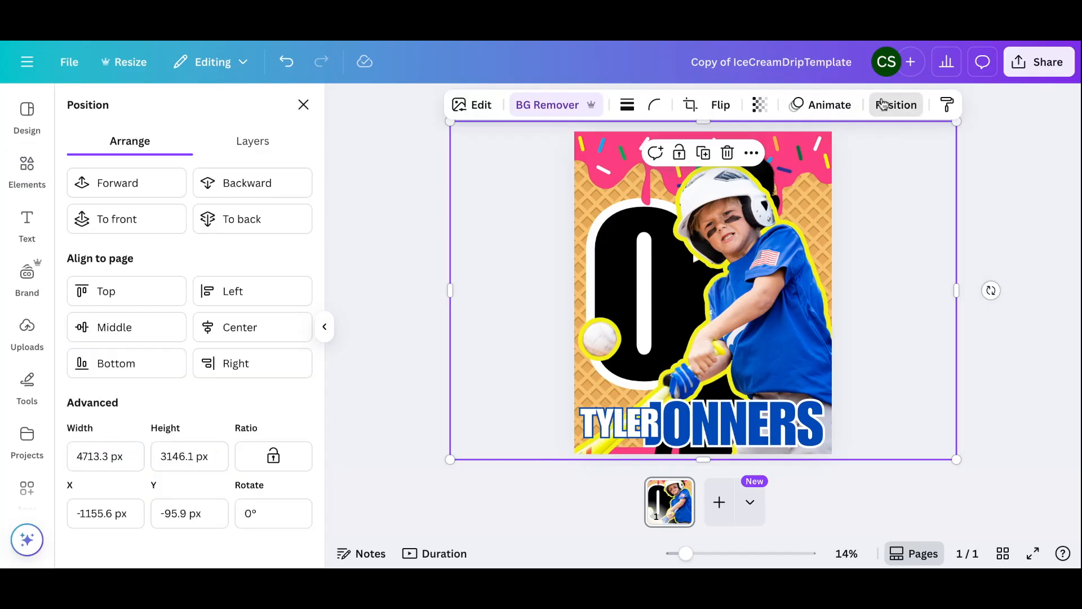
{"action": "left_click", "coordinate": [261, 143]}
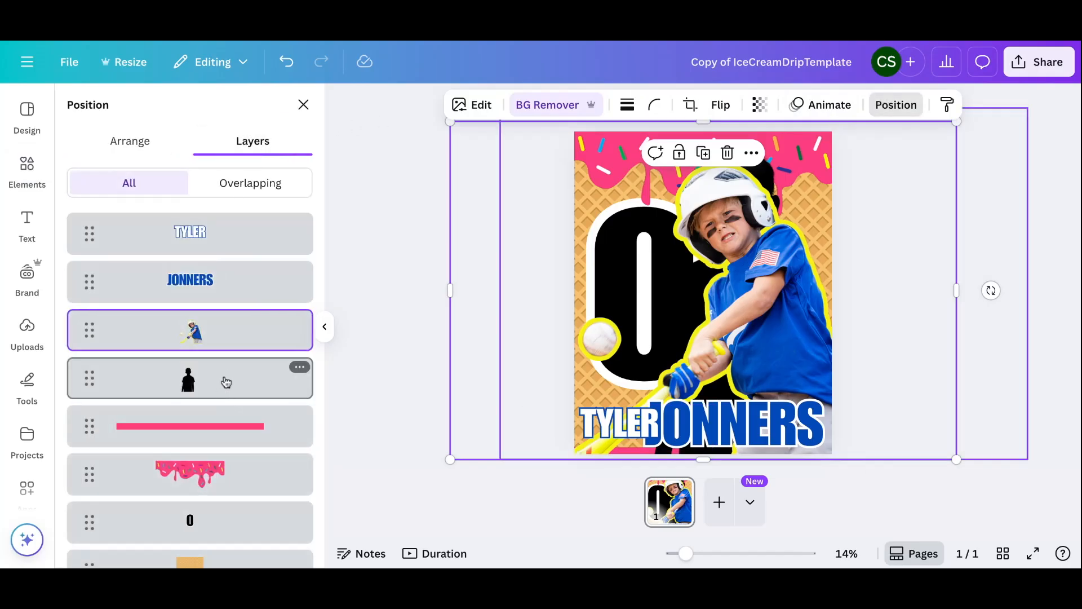
{"action": "left_click", "coordinate": [226, 383]}
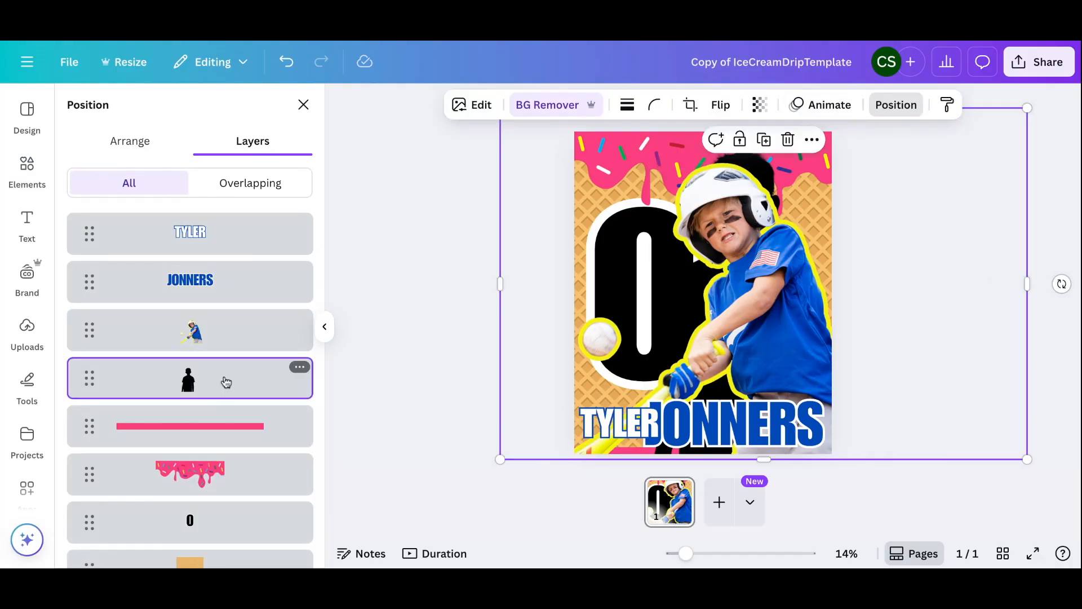
{"action": "key", "text": "Delete"}
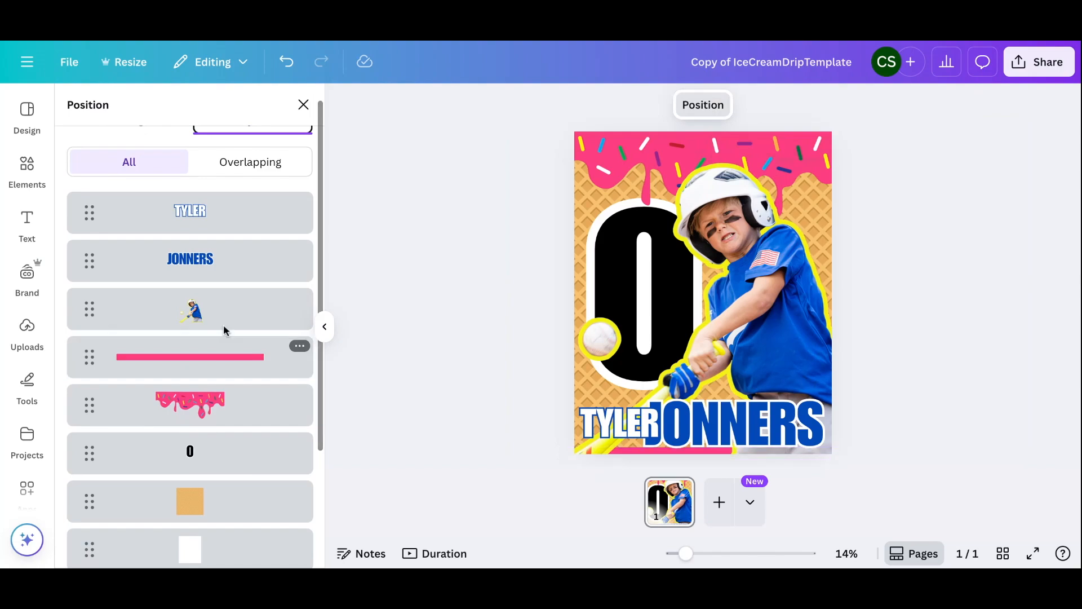
{"action": "left_click_drag", "start_coordinate": [220, 310], "coordinate": [214, 370]}
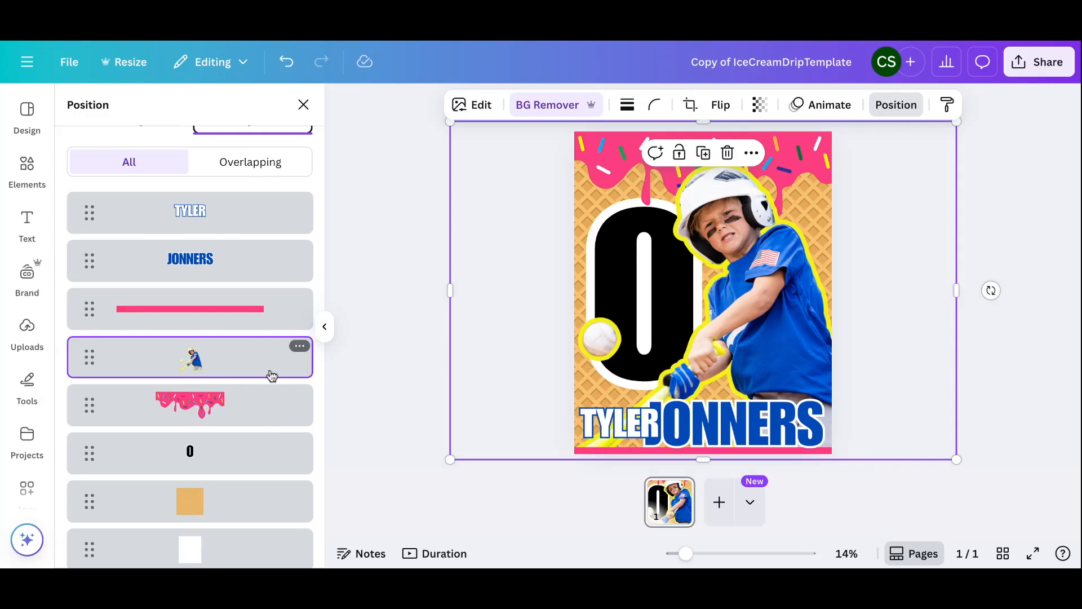
Move the 0 layer to the top of the stack and change it to 8
{"action": "left_click", "coordinate": [207, 461]}
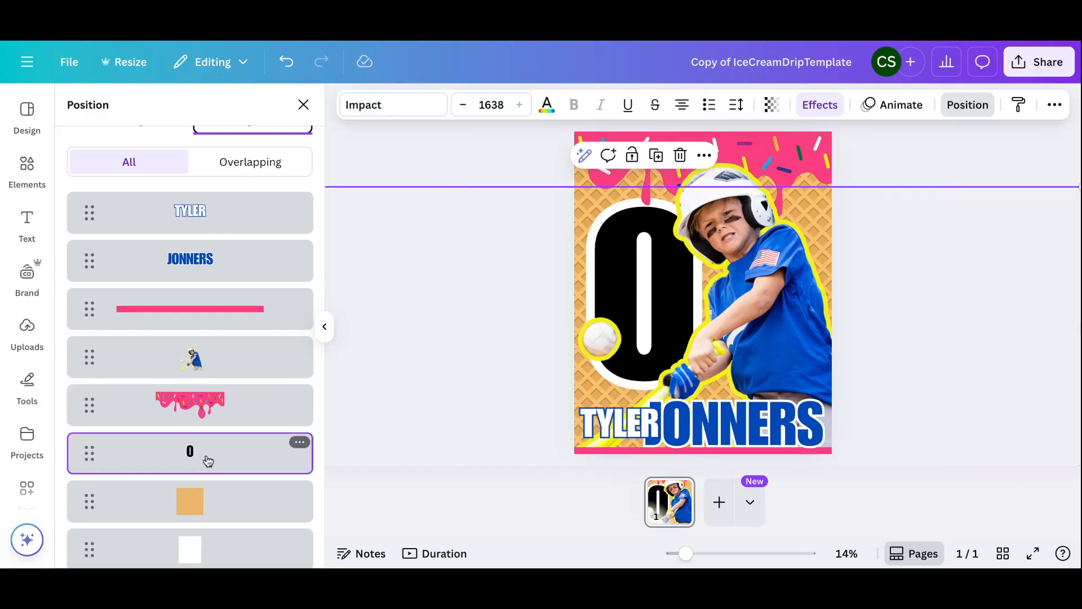
{"action": "left_click_drag", "start_coordinate": [208, 458], "coordinate": [210, 190]}
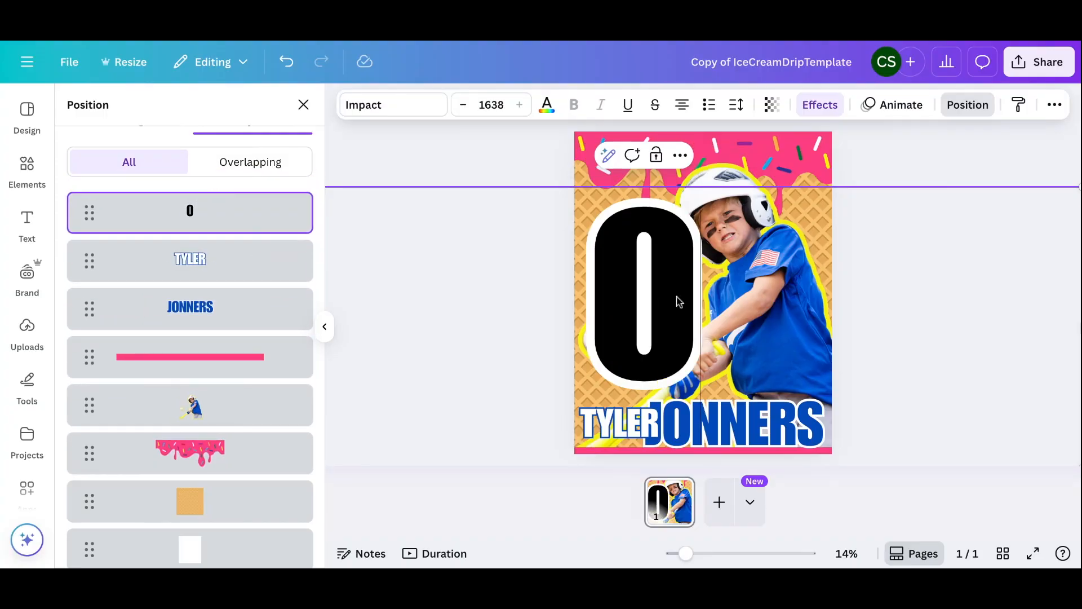
{"action": "double_click", "coordinate": [614, 290]}
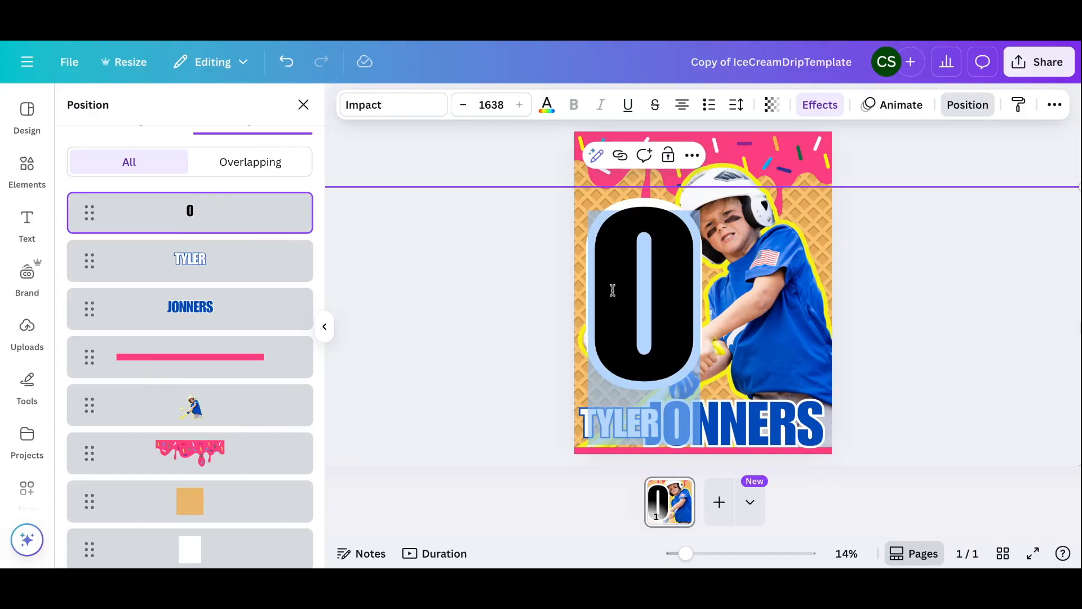
{"action": "type", "text": "8"}
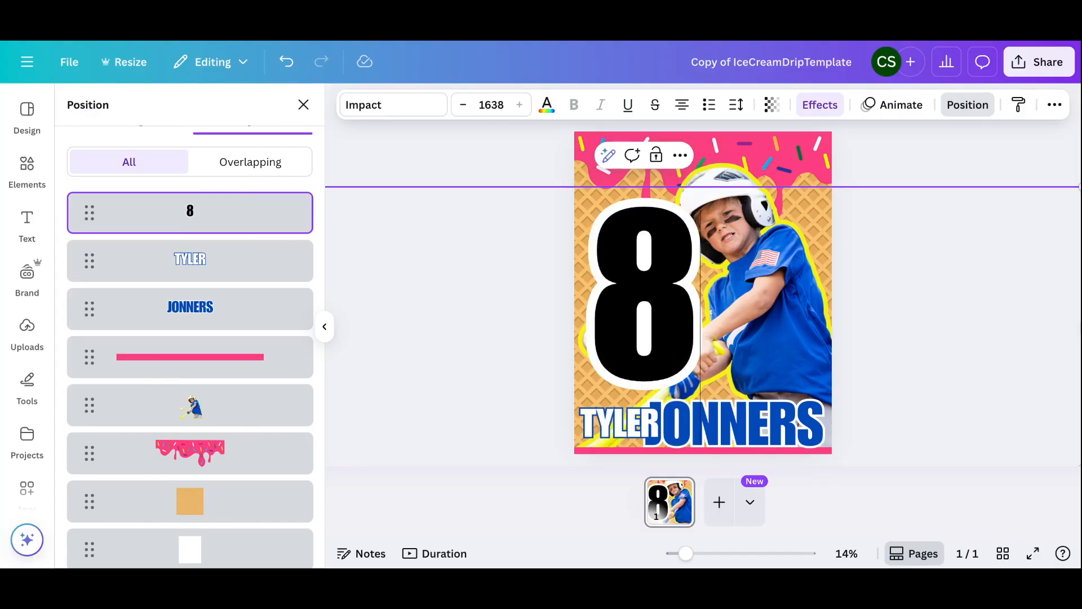
Fill the number 8 with jersey blue #0048B6 and nudge its position slightly
{"action": "left_click", "coordinate": [546, 108]}
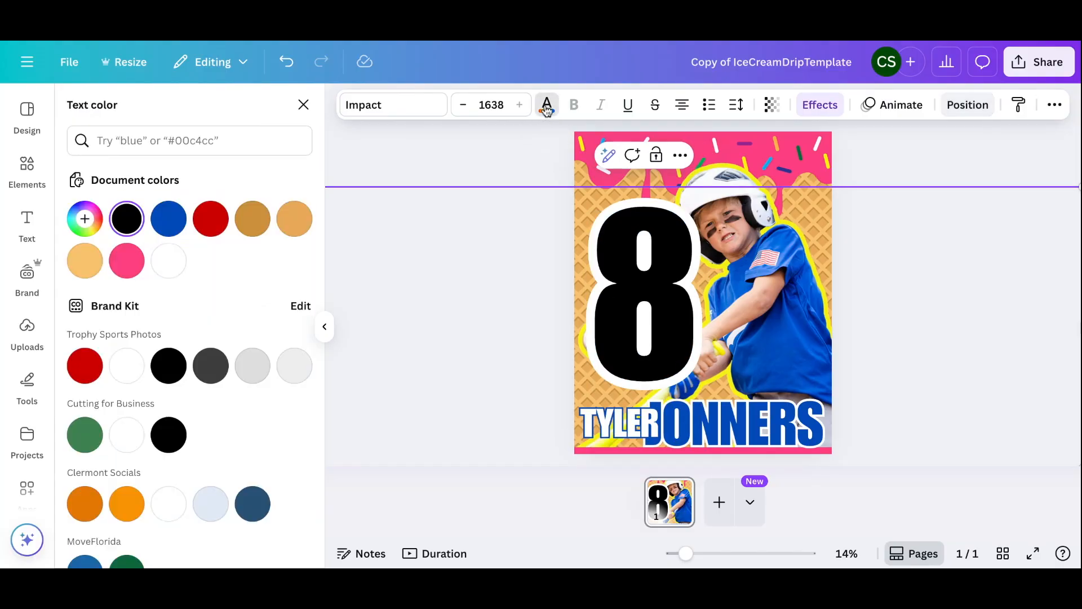
{"action": "left_click", "coordinate": [168, 219]}
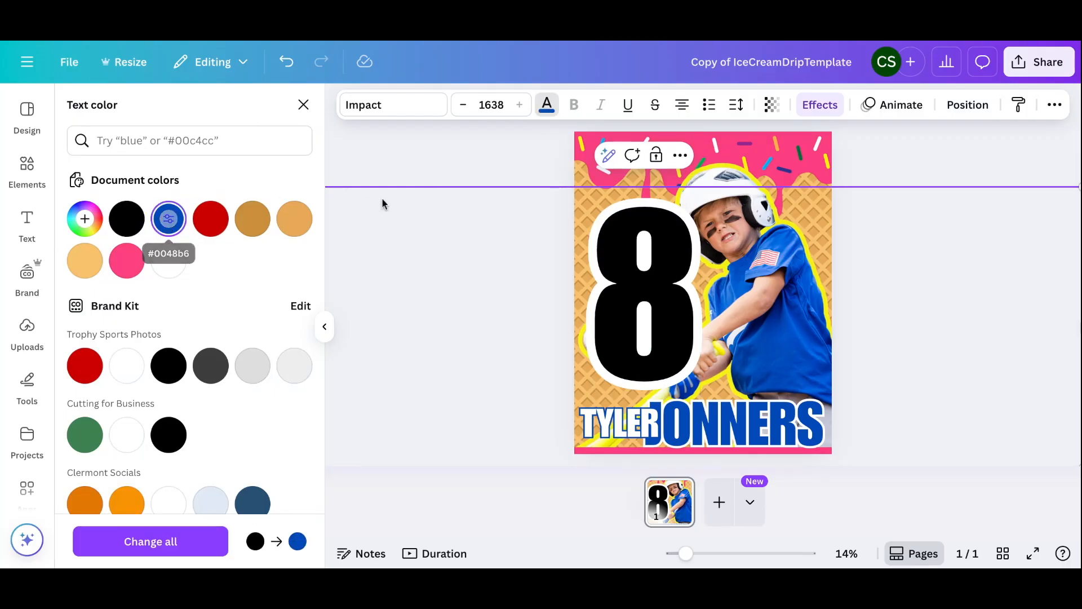
{"action": "left_click", "coordinate": [406, 161]}
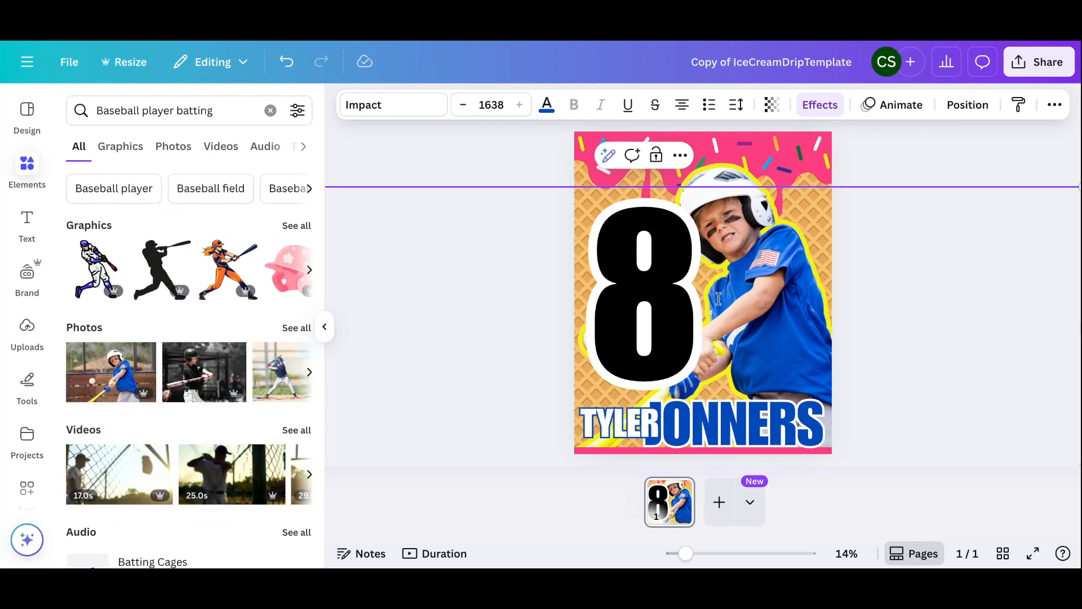
{"action": "double_click", "coordinate": [690, 295]}
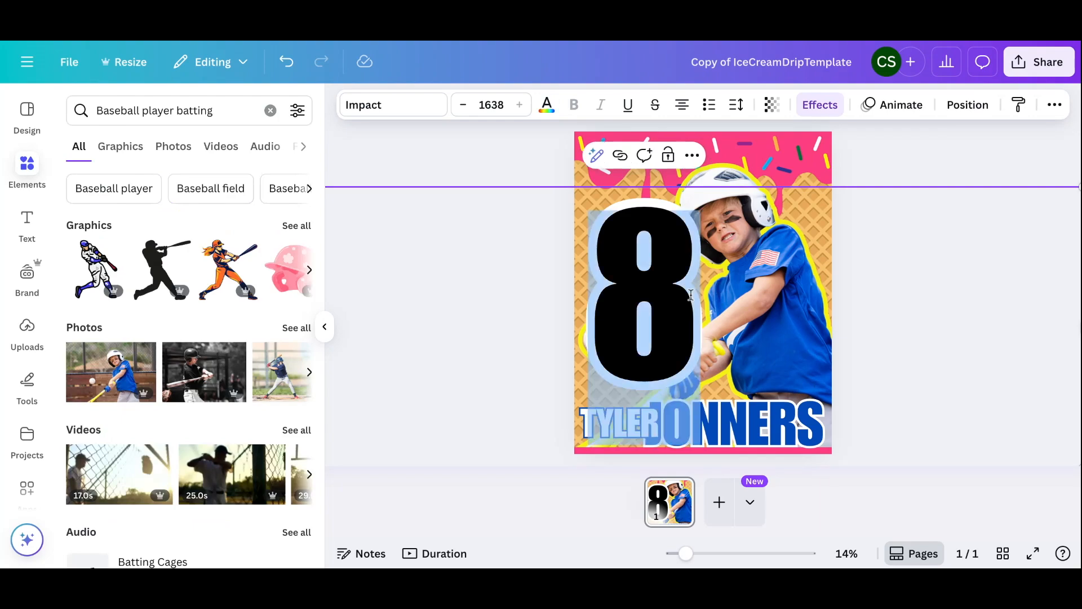
{"action": "left_click", "coordinate": [546, 104]}
{"action": "left_click", "coordinate": [169, 219]}
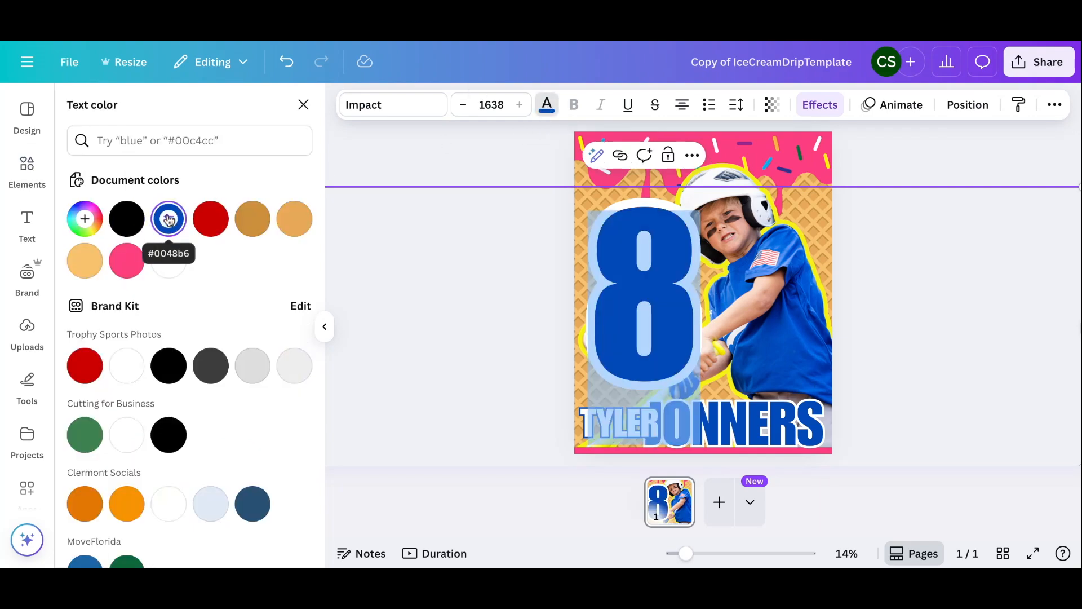
{"action": "left_click", "coordinate": [421, 172]}
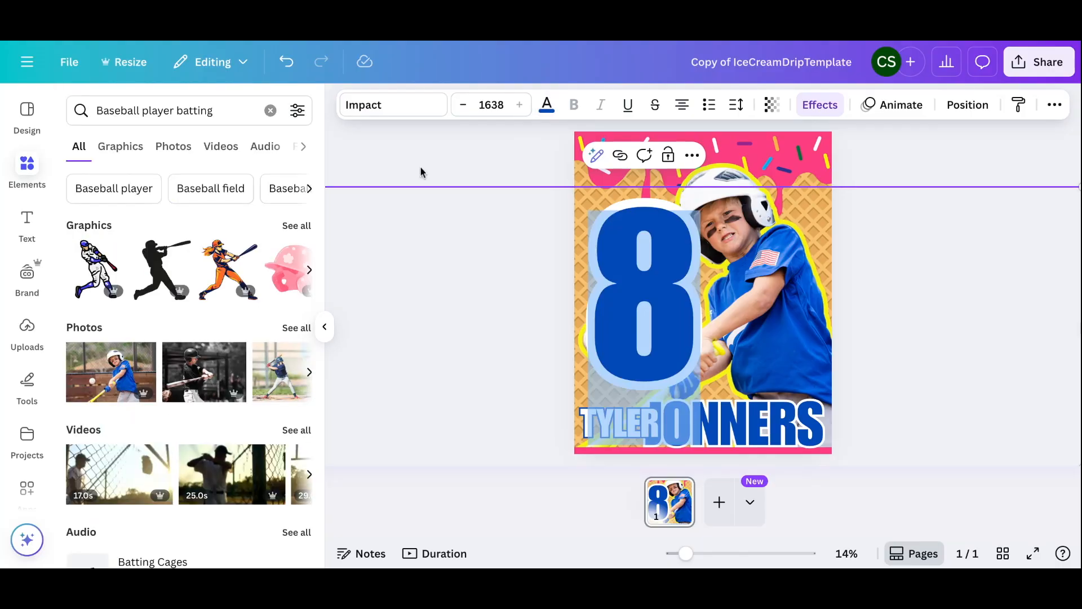
{"action": "left_click", "coordinate": [420, 172]}
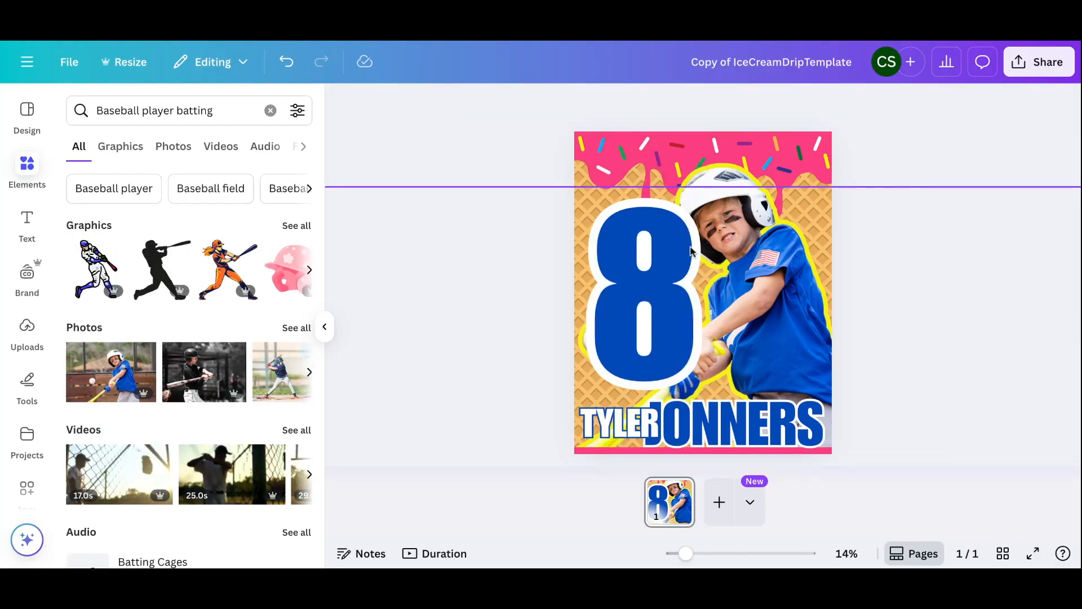
{"action": "left_click", "coordinate": [665, 267]}
{"action": "left_click_drag", "start_coordinate": [664, 267], "coordinate": [665, 265]}
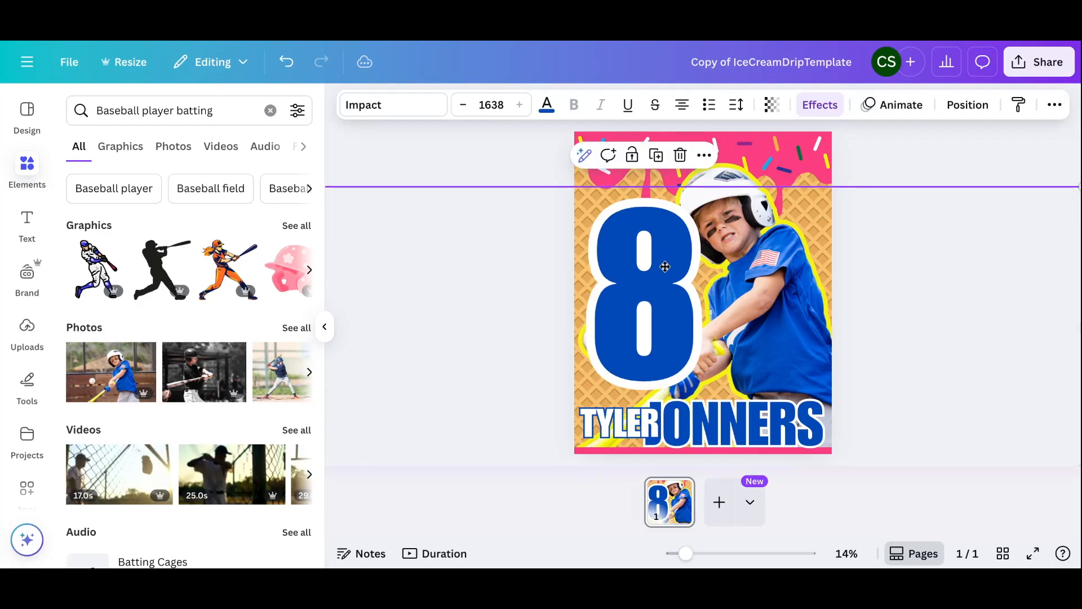
Drag the 8 below the drip layer, just above the waffle background
{"action": "left_click", "coordinate": [968, 106]}
{"action": "left_click_drag", "start_coordinate": [206, 238], "coordinate": [209, 411]}
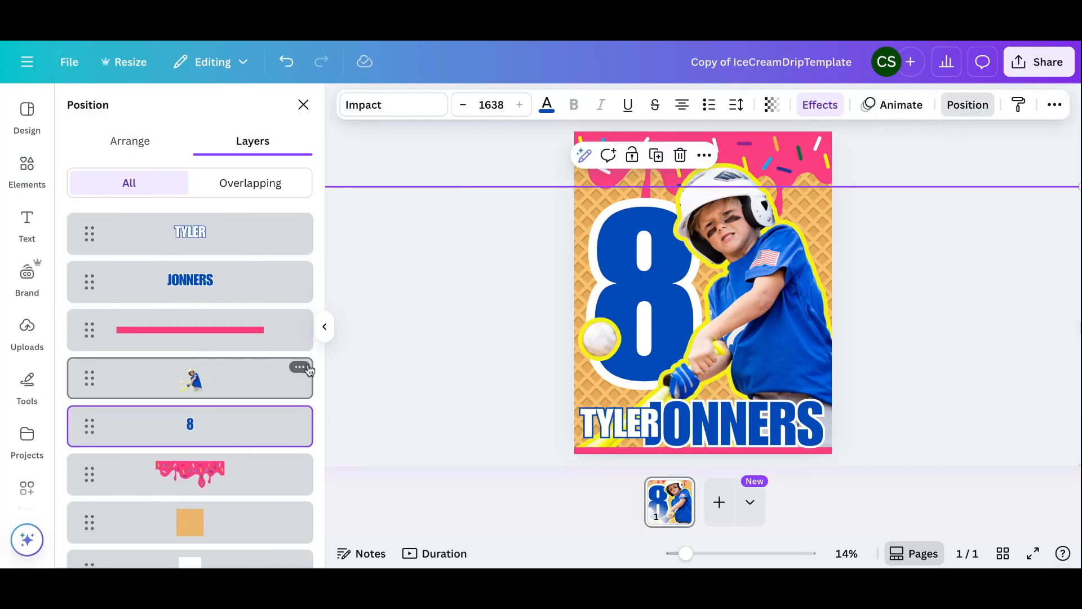
{"action": "left_click_drag", "start_coordinate": [242, 437], "coordinate": [243, 476]}
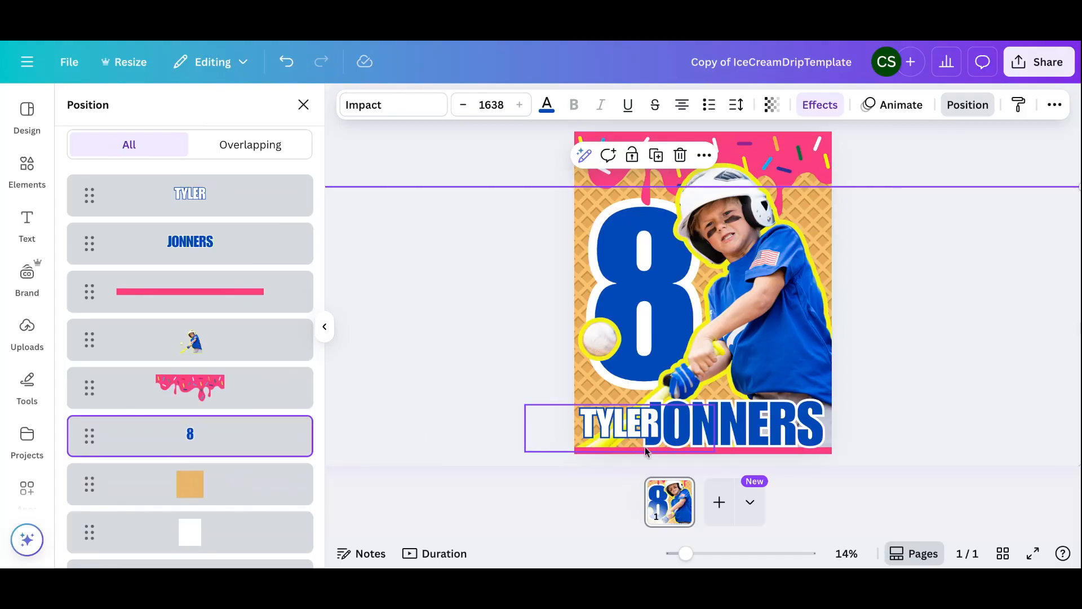
{"action": "left_click", "coordinate": [952, 393]}
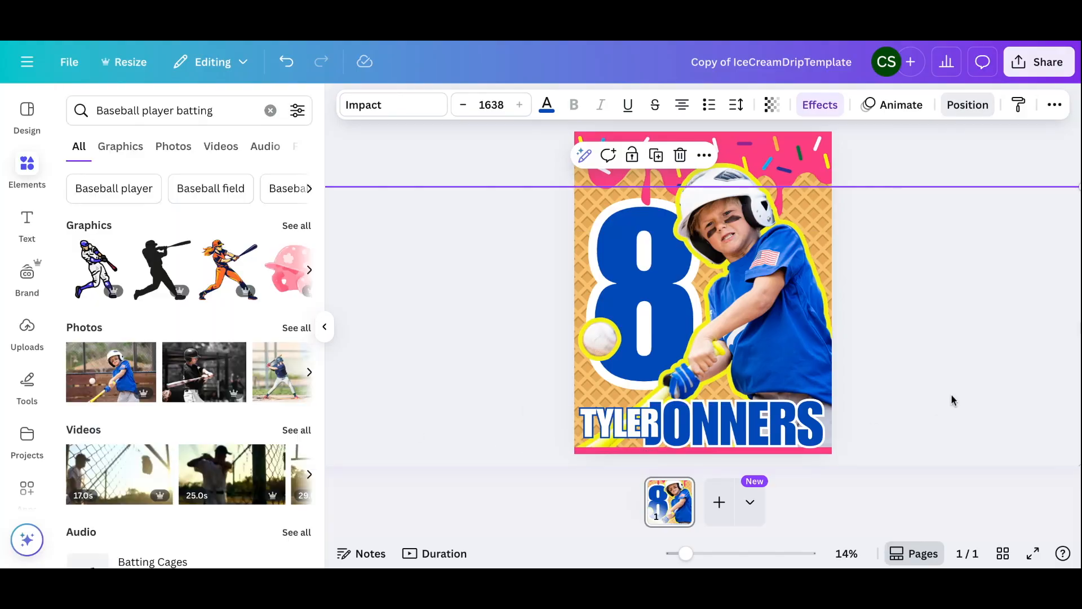
{"action": "left_click", "coordinate": [788, 431]}
{"action": "left_click_drag", "start_coordinate": [789, 427], "coordinate": [788, 420]}
{"action": "left_click", "coordinate": [535, 427]}
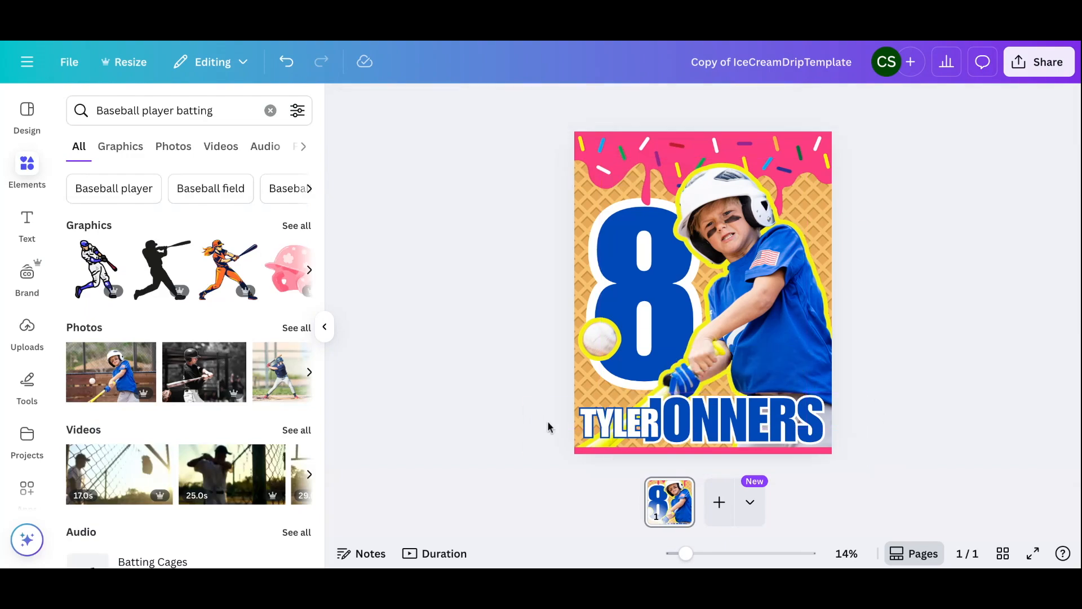
{"action": "left_click", "coordinate": [605, 433]}
{"action": "left_click_drag", "start_coordinate": [606, 432], "coordinate": [606, 424]}
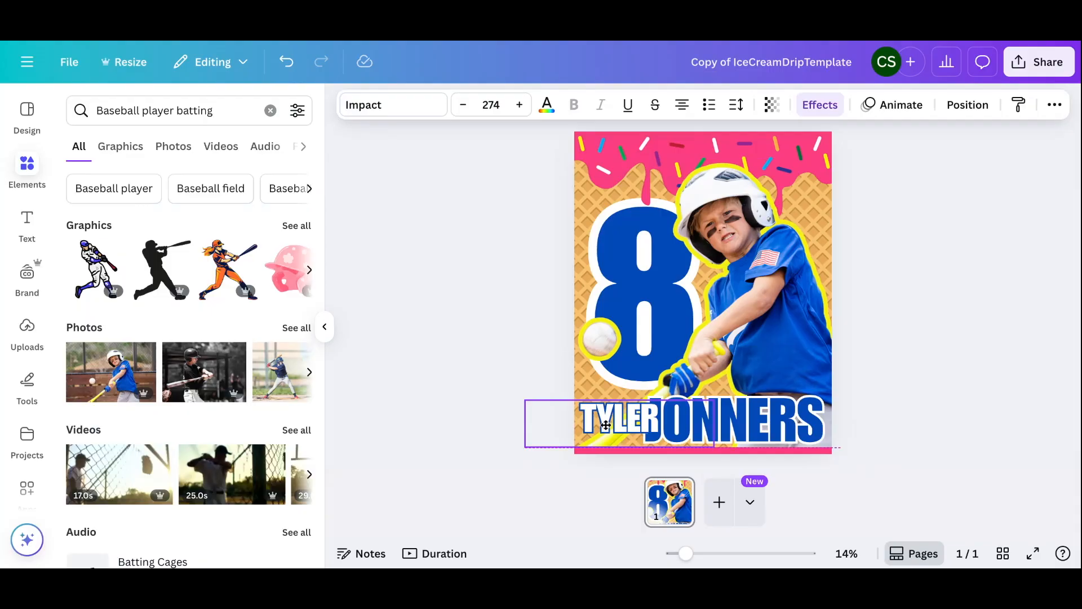
{"action": "left_click_drag", "start_coordinate": [606, 424], "coordinate": [606, 425]}
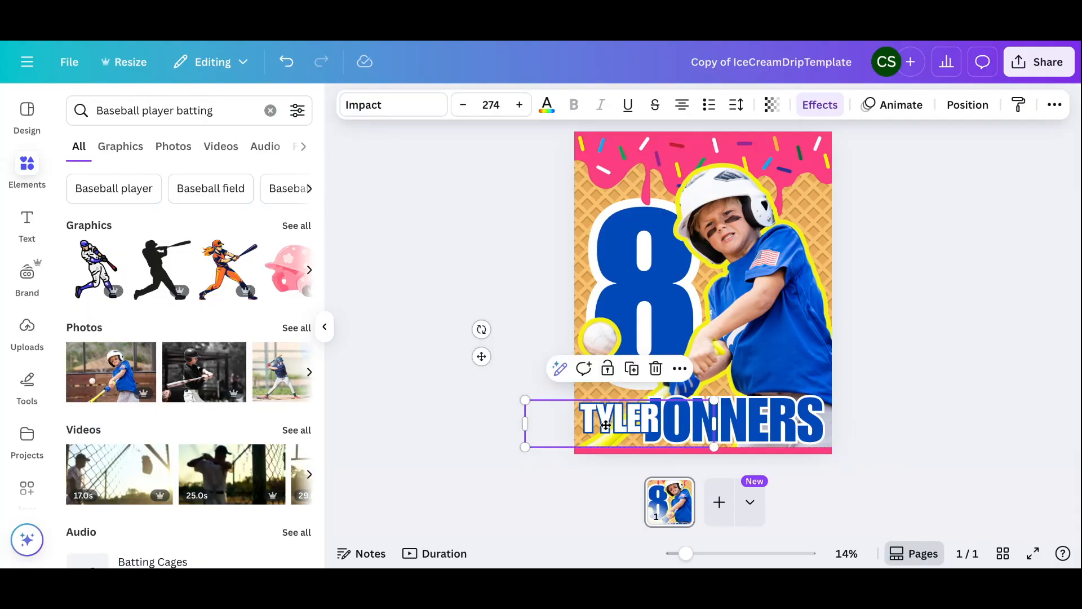
{"action": "left_click", "coordinate": [908, 357]}
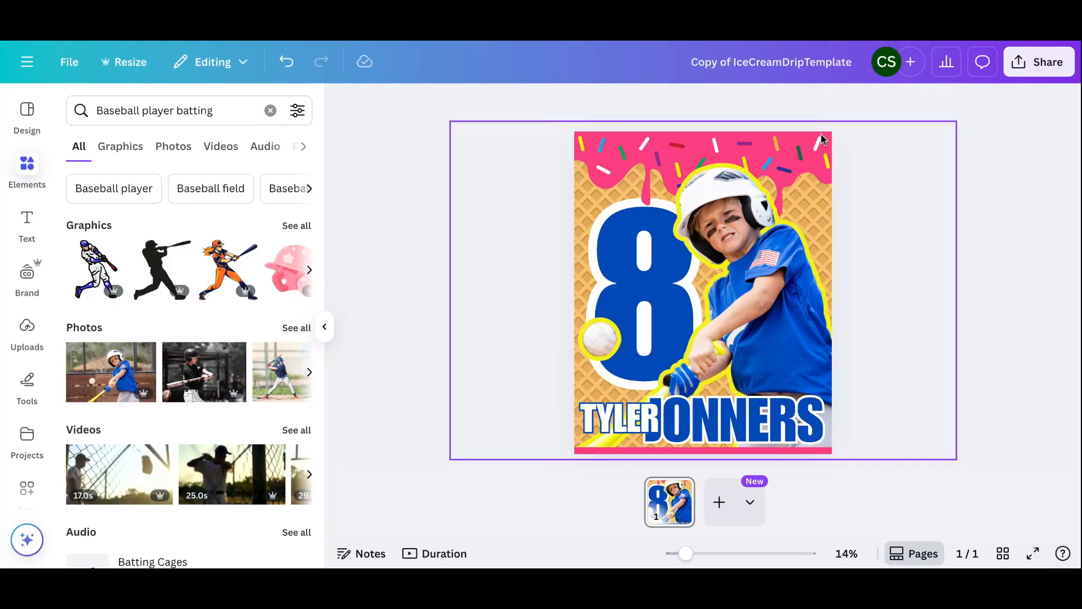
Select the top drip graphic from the layer list and set its colour to brown #5B3E26
{"action": "left_click", "coordinate": [795, 144]}
{"action": "left_click", "coordinate": [895, 105]}
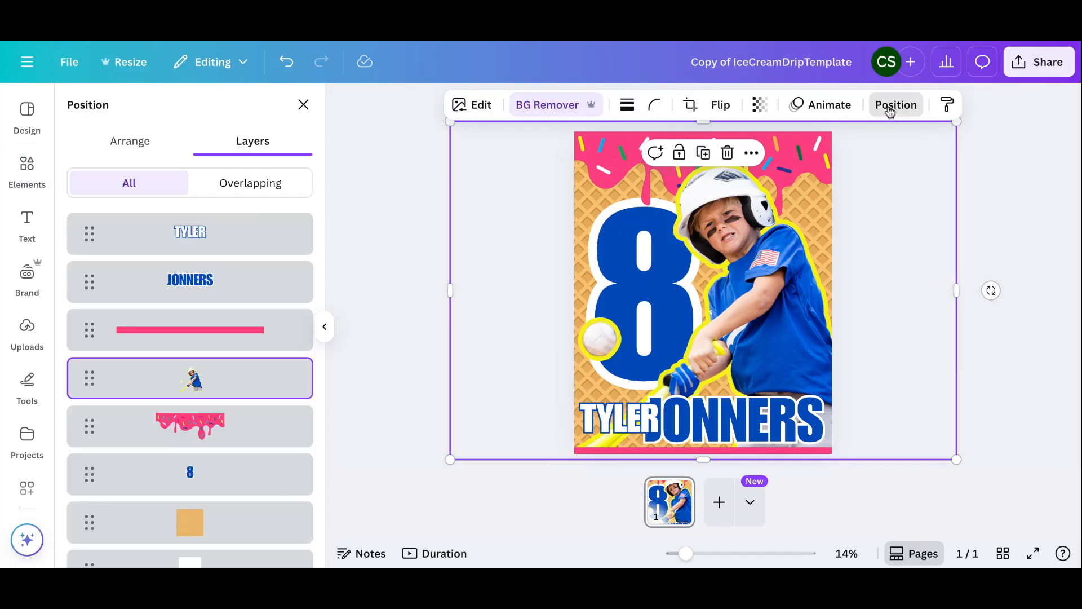
{"action": "left_click", "coordinate": [249, 422]}
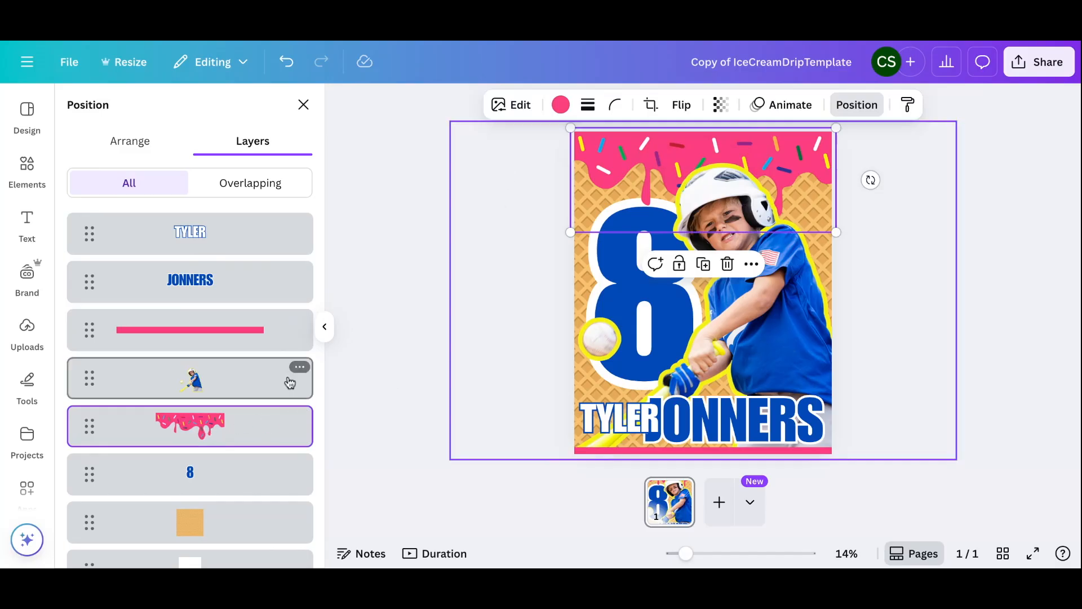
{"action": "left_click", "coordinate": [560, 104]}
{"action": "left_click", "coordinate": [85, 218]}
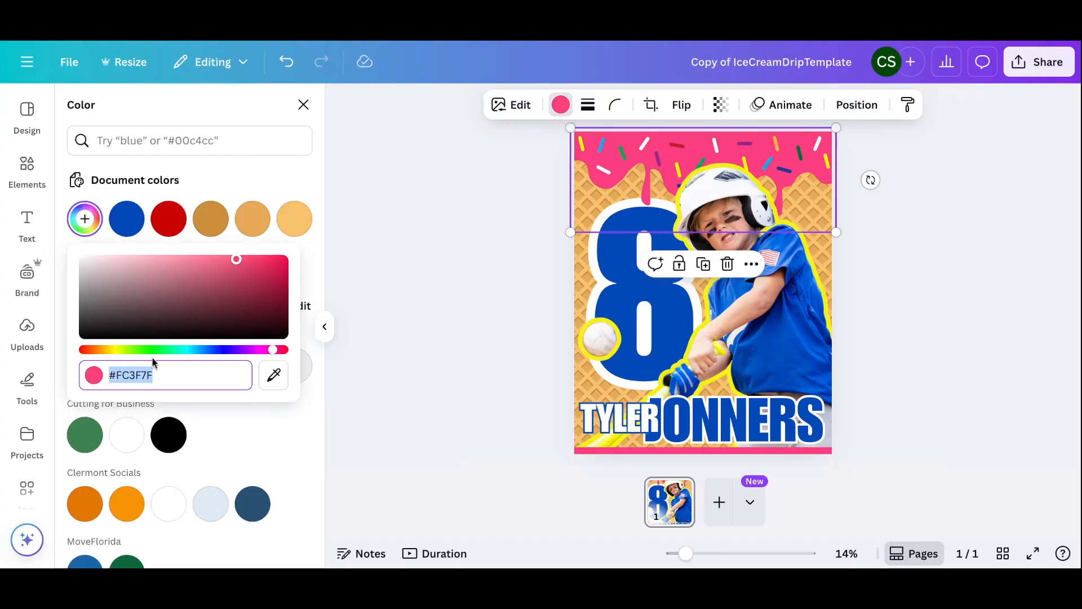
{"action": "left_click", "coordinate": [108, 350]}
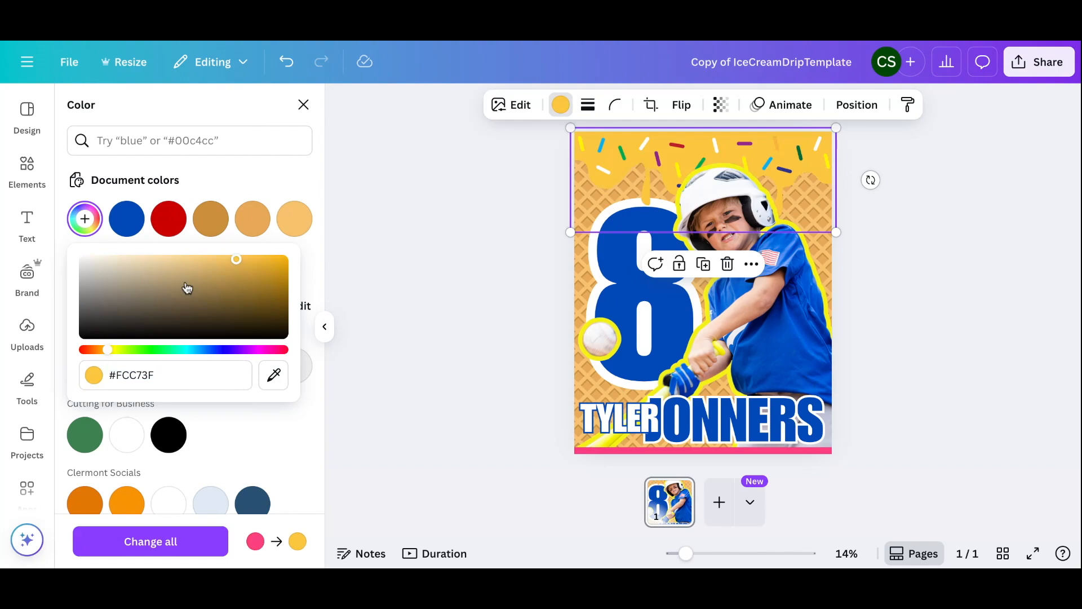
{"action": "left_click_drag", "start_coordinate": [108, 350], "coordinate": [99, 352]}
{"action": "left_click_drag", "start_coordinate": [140, 270], "coordinate": [152, 281]}
{"action": "left_click", "coordinate": [171, 303]}
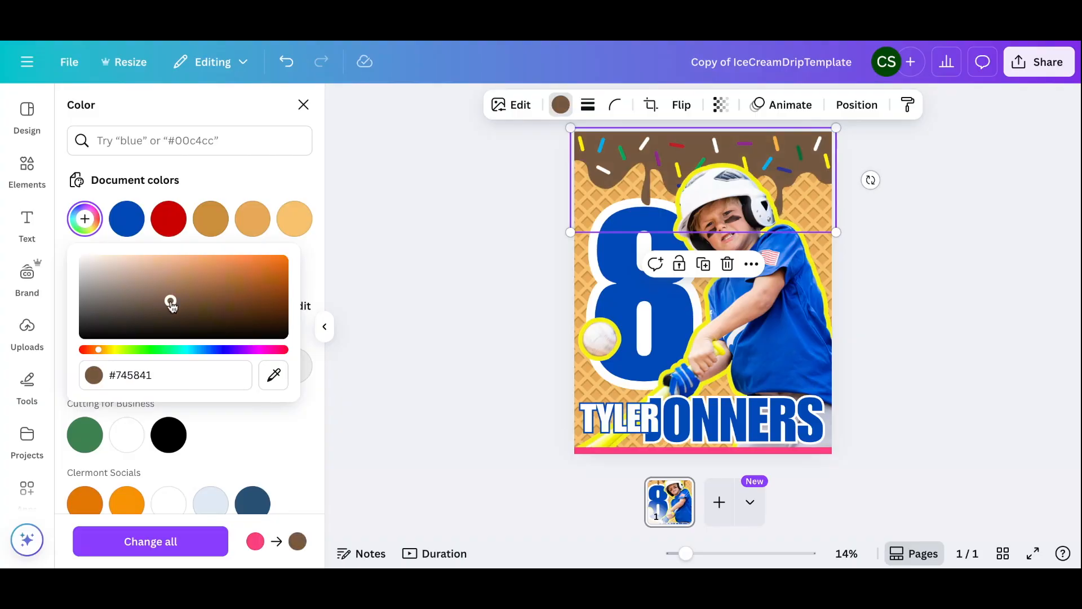
{"action": "mouse_move", "coordinate": [187, 305]}
{"action": "left_mouse_down"}
{"action": "mouse_move", "coordinate": [185, 291]}
{"action": "mouse_move", "coordinate": [188, 314]}
{"action": "mouse_move", "coordinate": [204, 313]}
{"action": "left_mouse_up"}
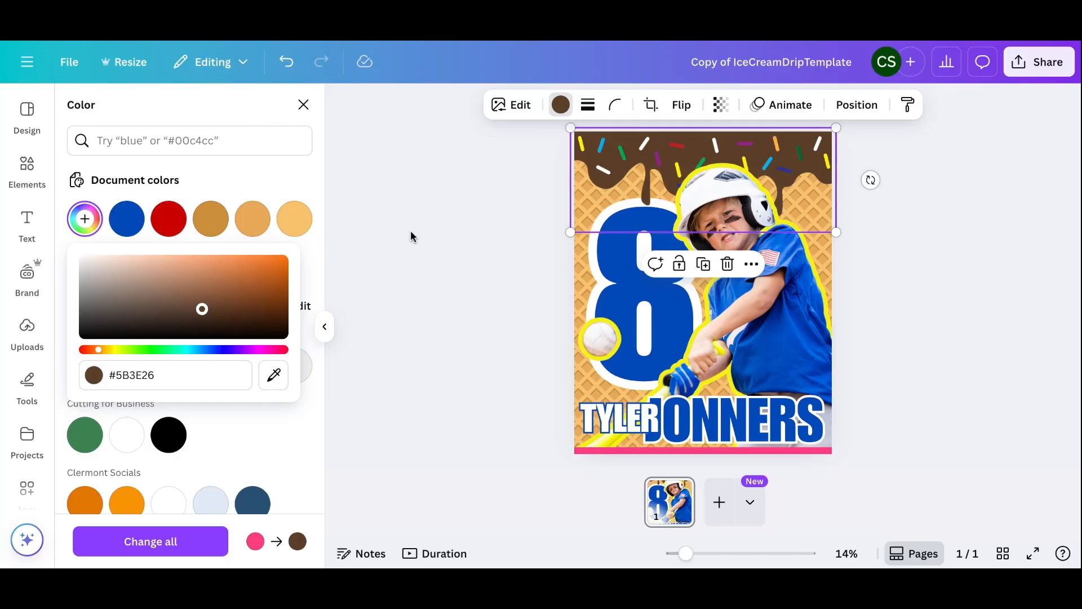
{"action": "left_click", "coordinate": [422, 223]}
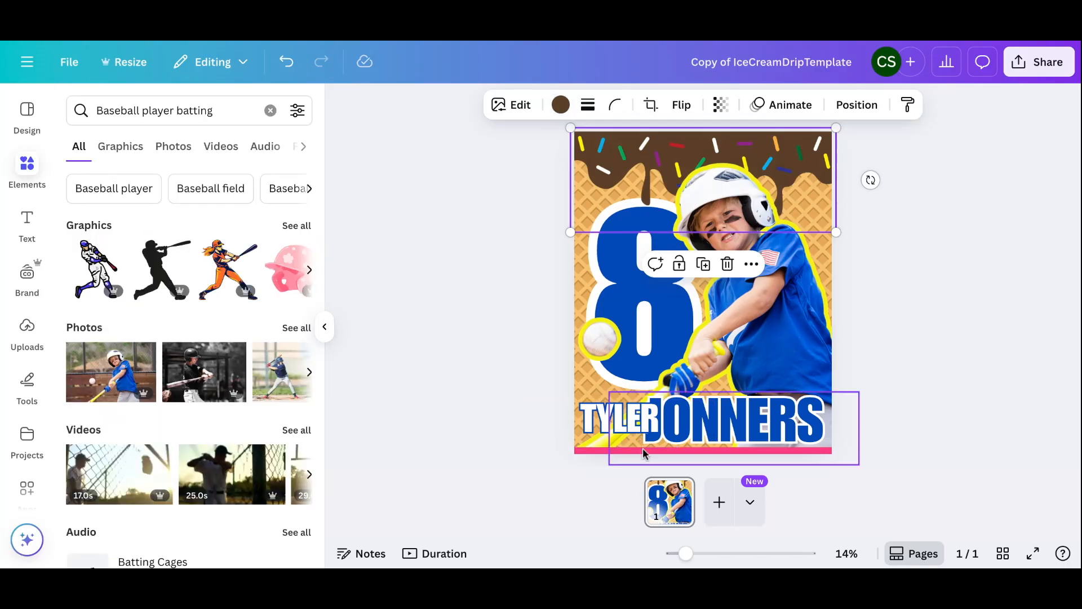
Recolour the thin bottom bar to the document's brown #5B3E26
{"action": "left_click", "coordinate": [600, 450]}
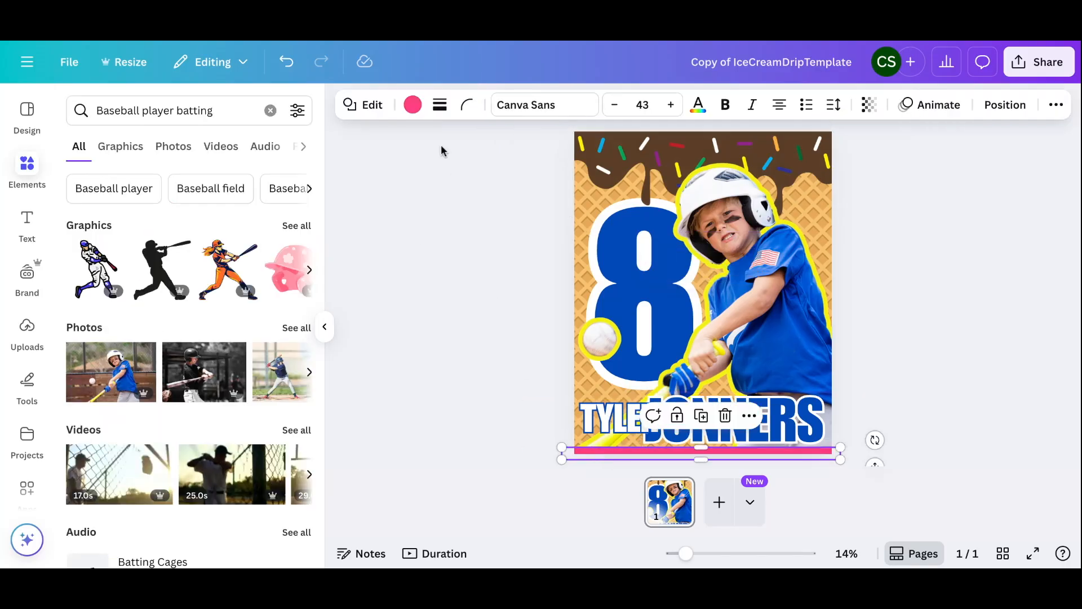
{"action": "left_click", "coordinate": [412, 105]}
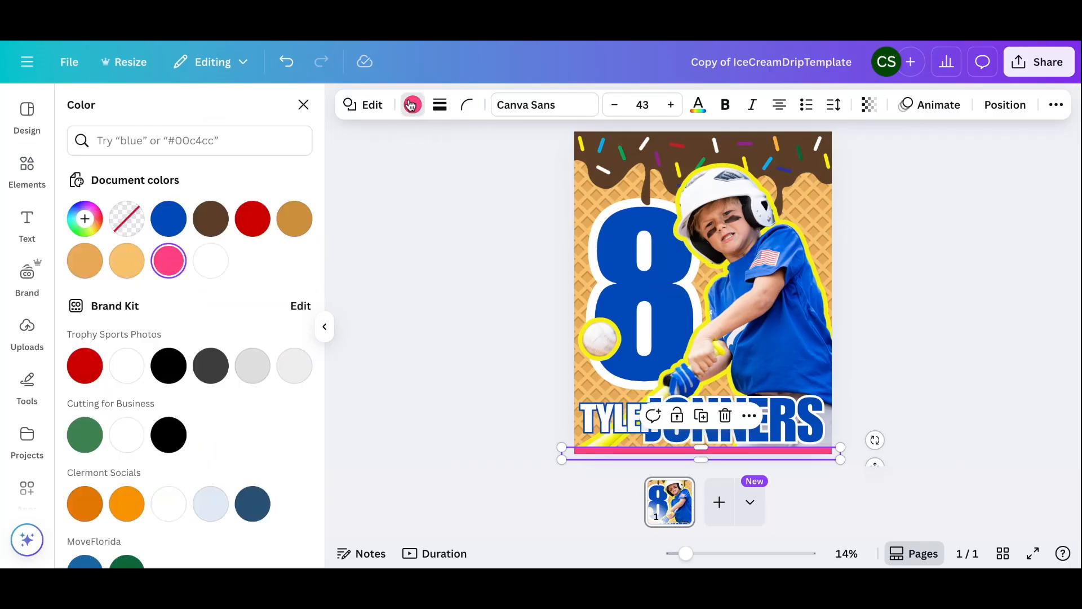
{"action": "left_click", "coordinate": [209, 226]}
{"action": "left_click", "coordinate": [455, 276]}
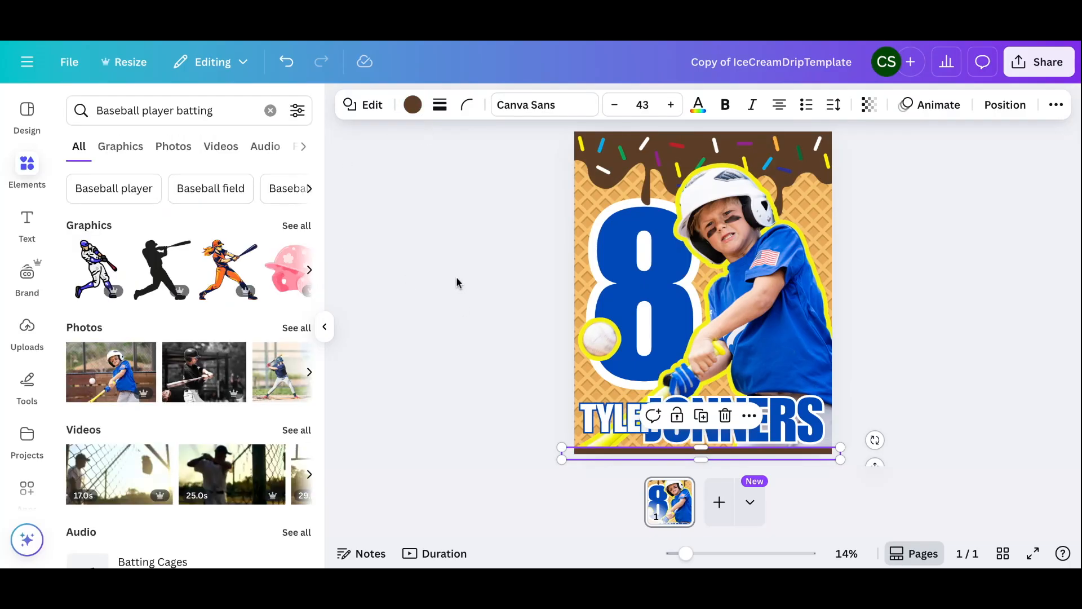
{"action": "left_click", "coordinate": [456, 282]}
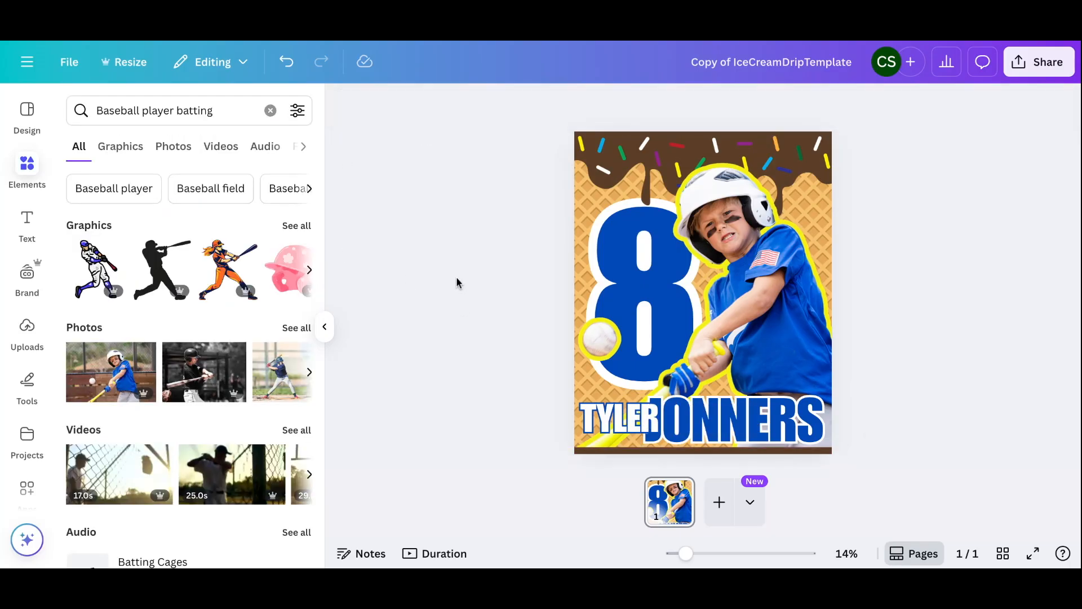
{"action": "left_click", "coordinate": [630, 283]}
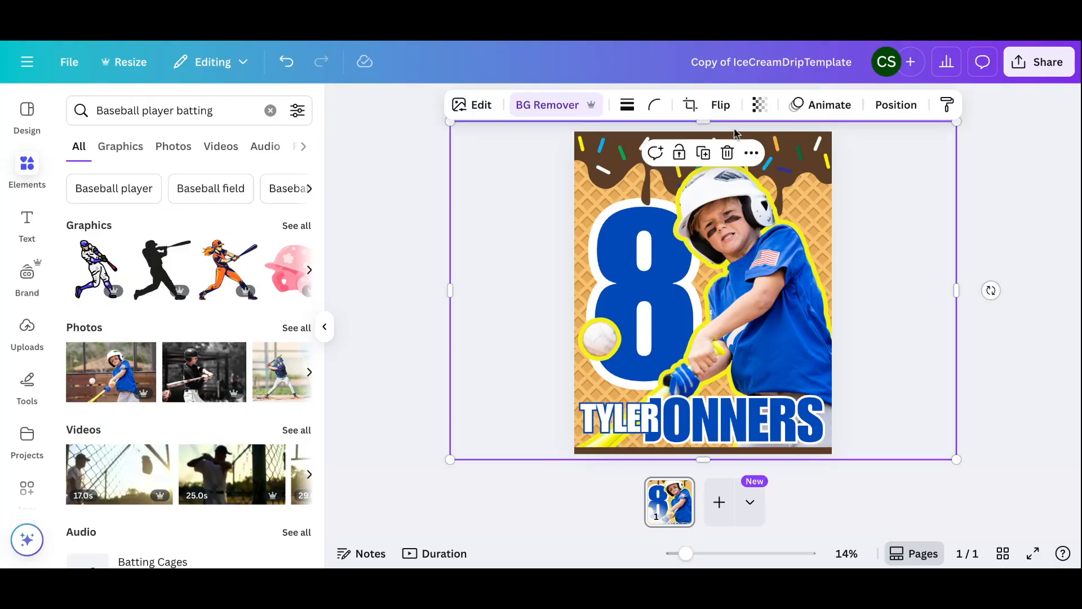
{"action": "left_click", "coordinate": [888, 109]}
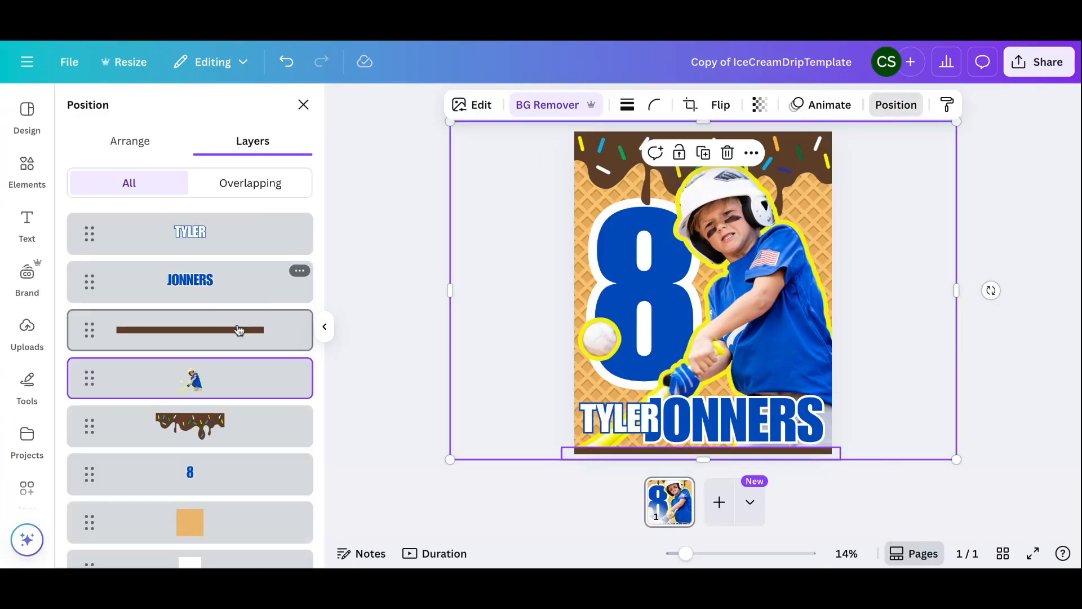
{"action": "left_click", "coordinate": [212, 474]}
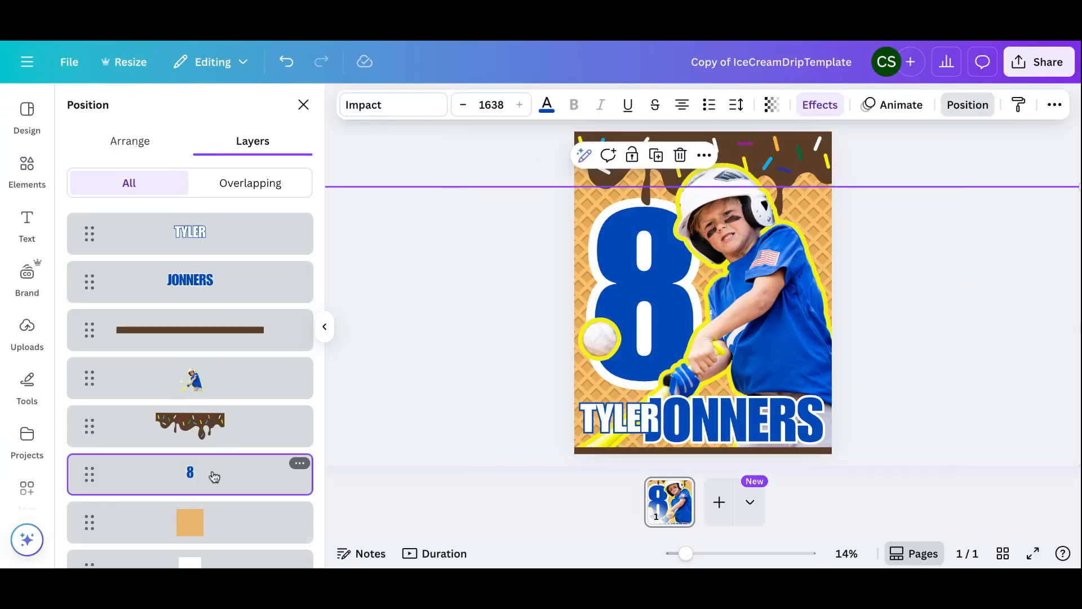
{"action": "left_click", "coordinate": [824, 107]}
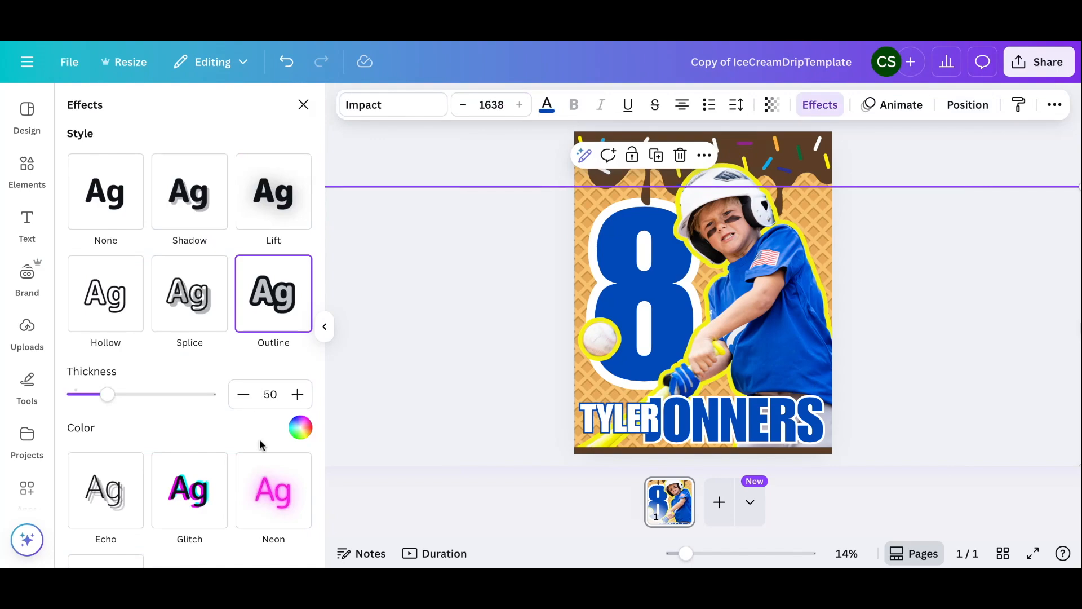
{"action": "scroll", "coordinate": [268, 338], "scroll_direction": "down", "scroll_amount": 2}
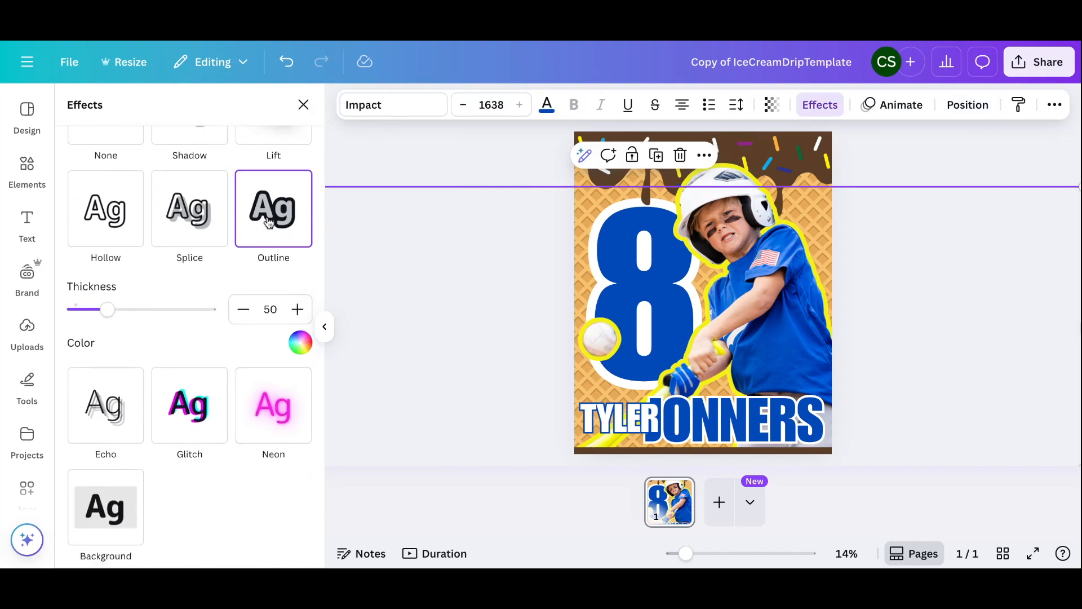
{"action": "left_click", "coordinate": [302, 345]}
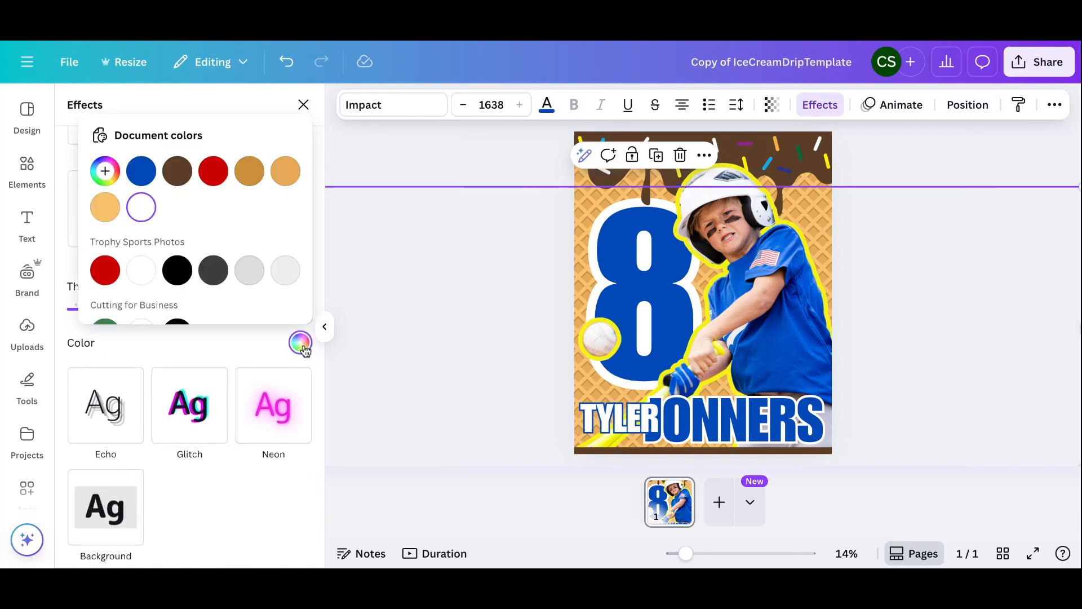
{"action": "left_click", "coordinate": [109, 217]}
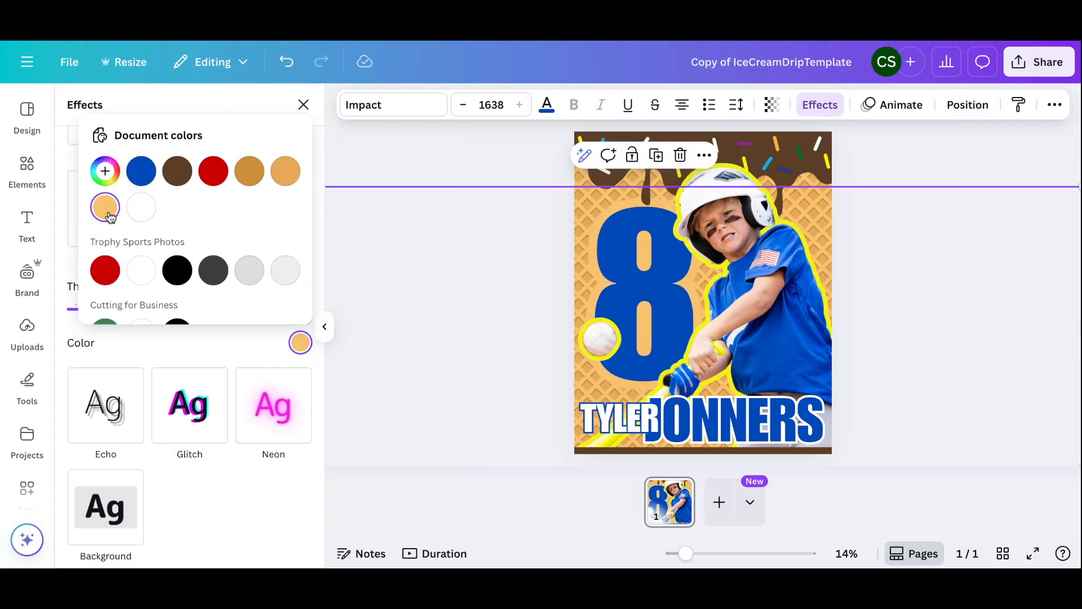
{"action": "left_click", "coordinate": [178, 174]}
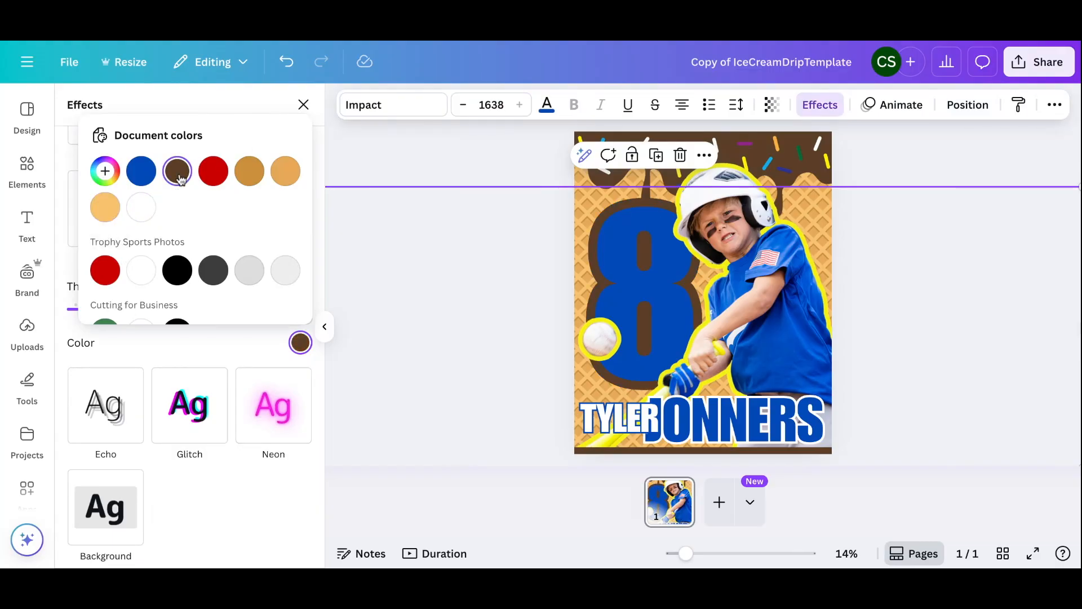
{"action": "left_click", "coordinate": [289, 172]}
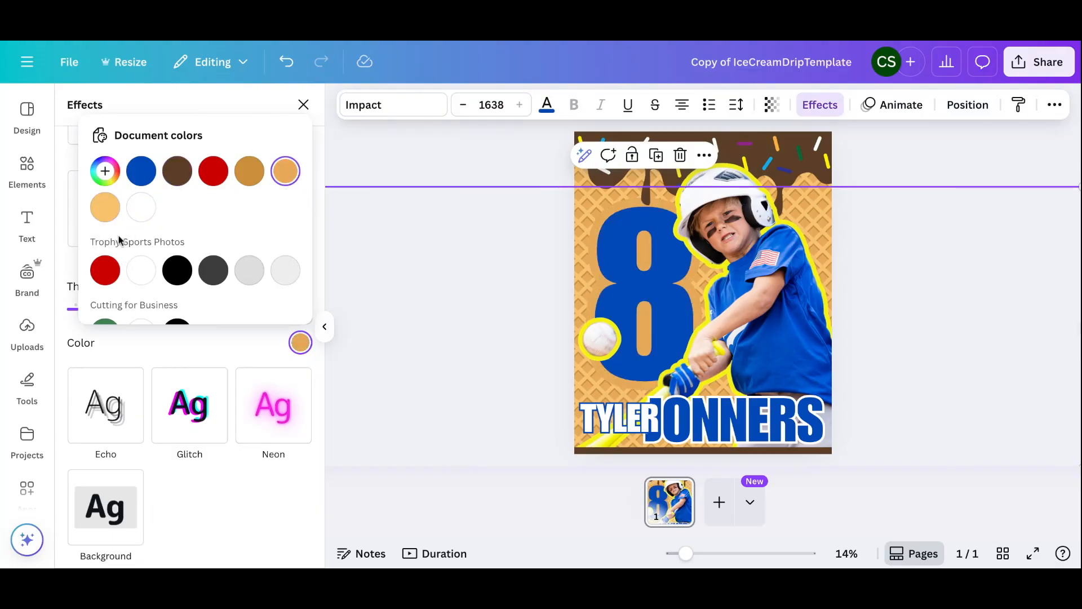
{"action": "left_click", "coordinate": [144, 212]}
{"action": "left_click", "coordinate": [414, 165]}
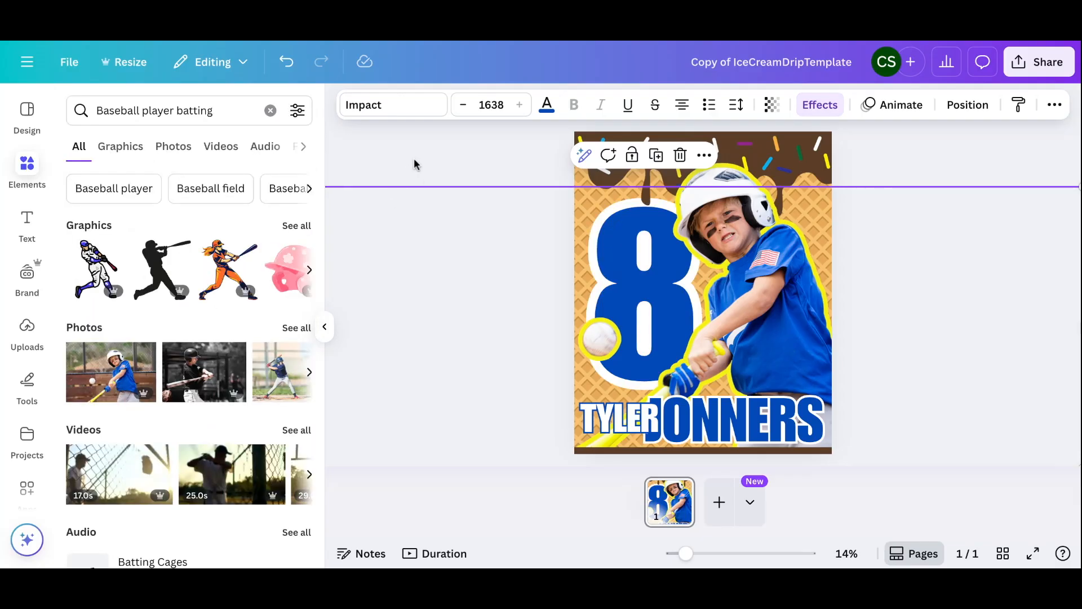